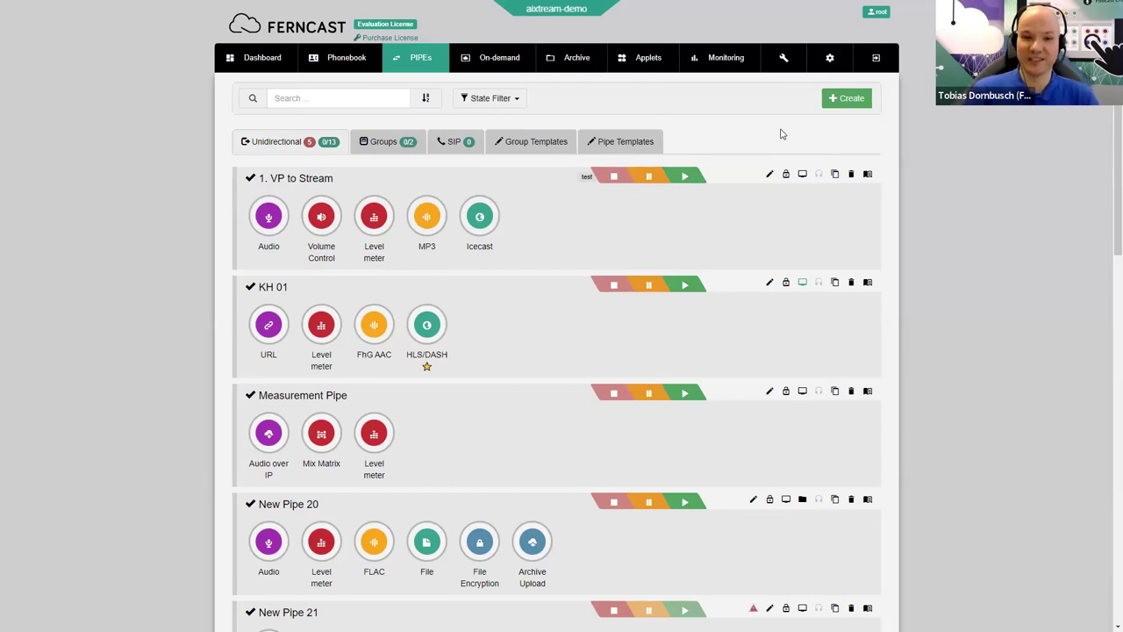
click(844, 102)
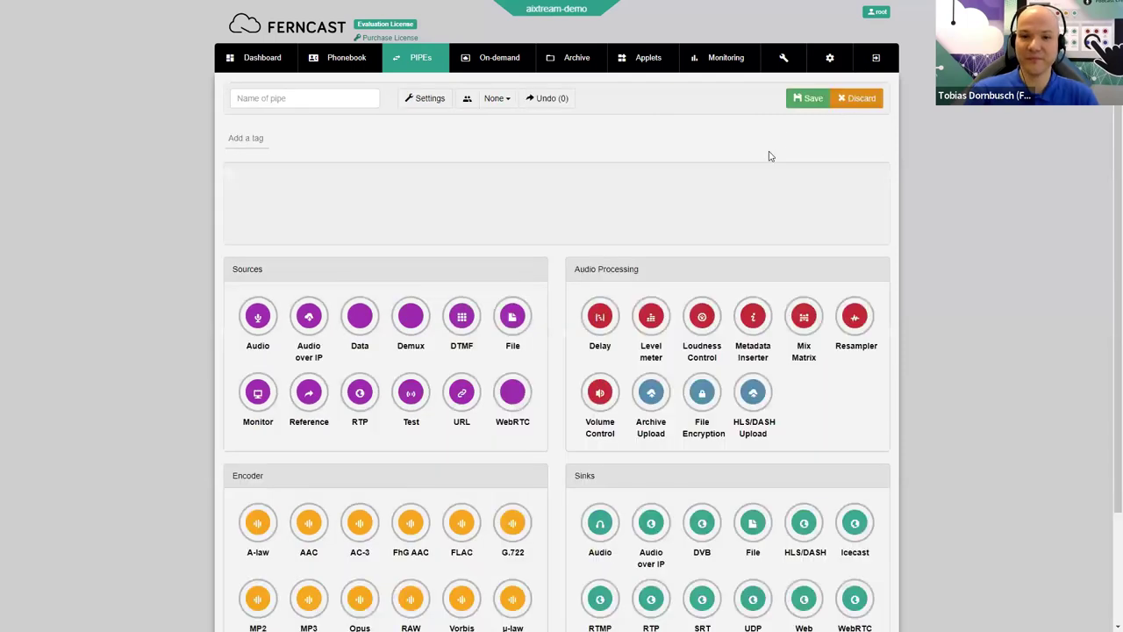
scroll(769, 157, down, 1)
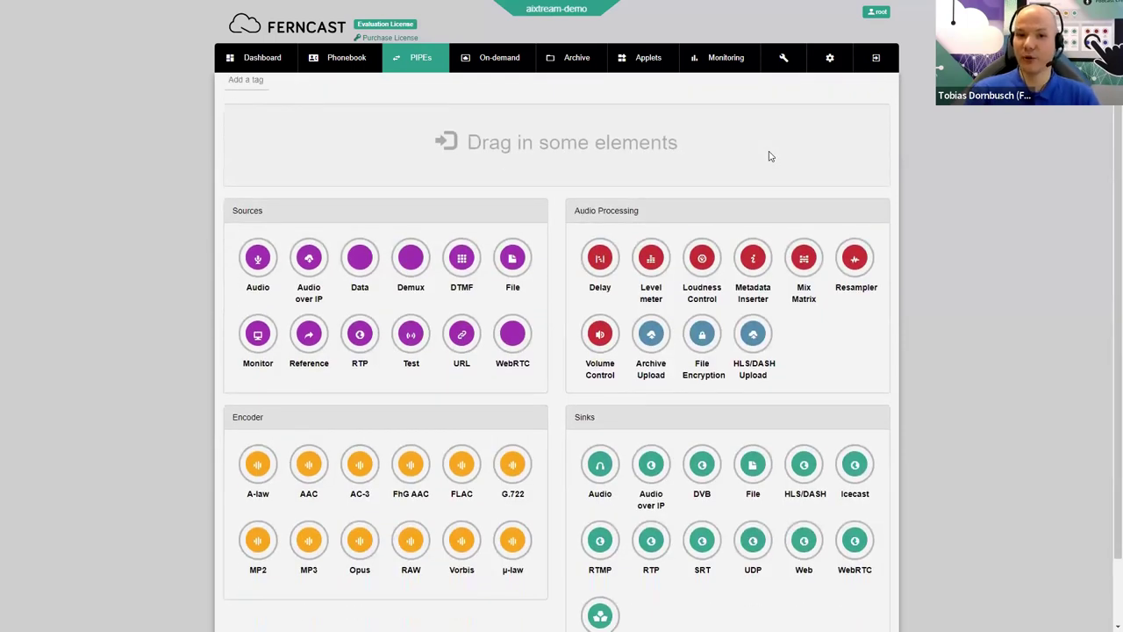
scroll(771, 149, down, 1)
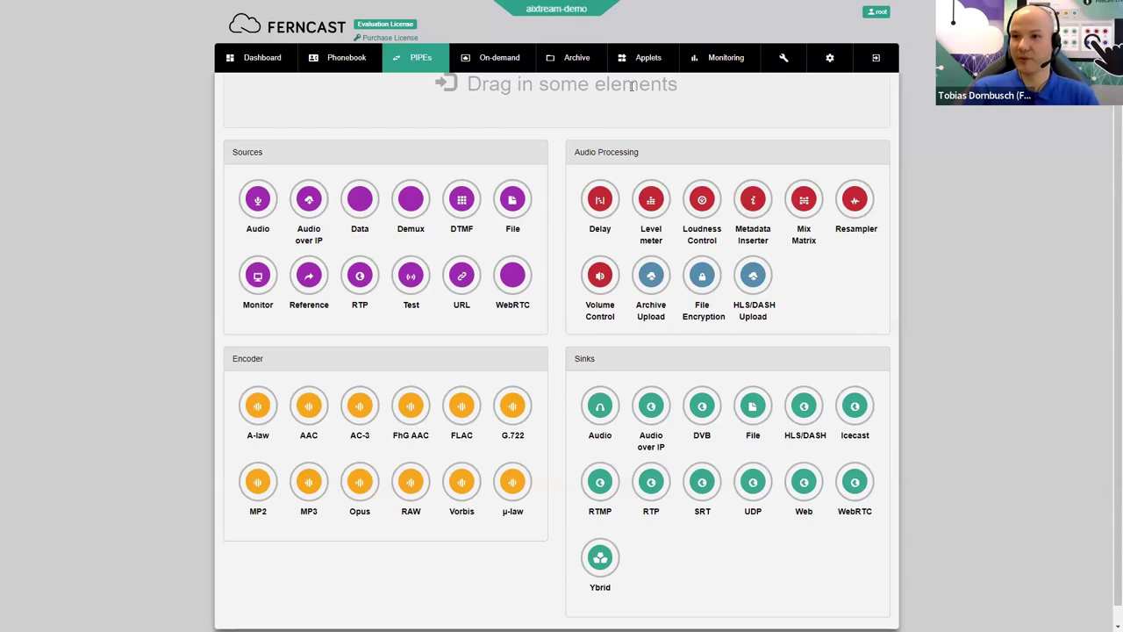
scroll(747, 152, up, 1)
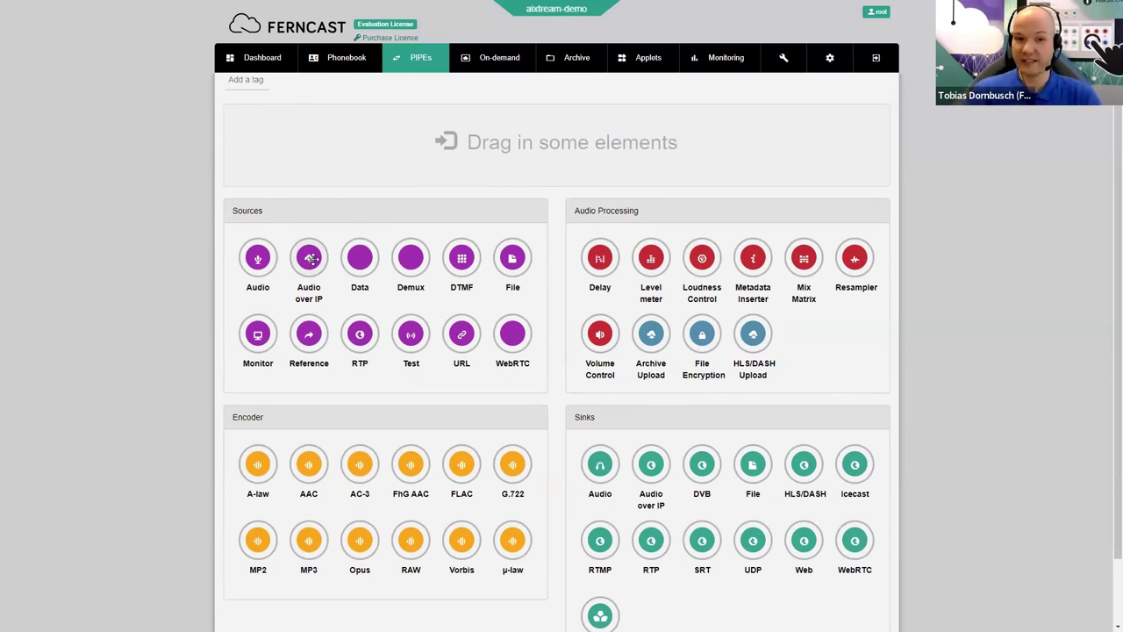
- Drop Audio over IP as the source, then append Level meter, Volume Control, Metadata Inserter, MP3 and Icecast
drag(309, 257, 351, 163)
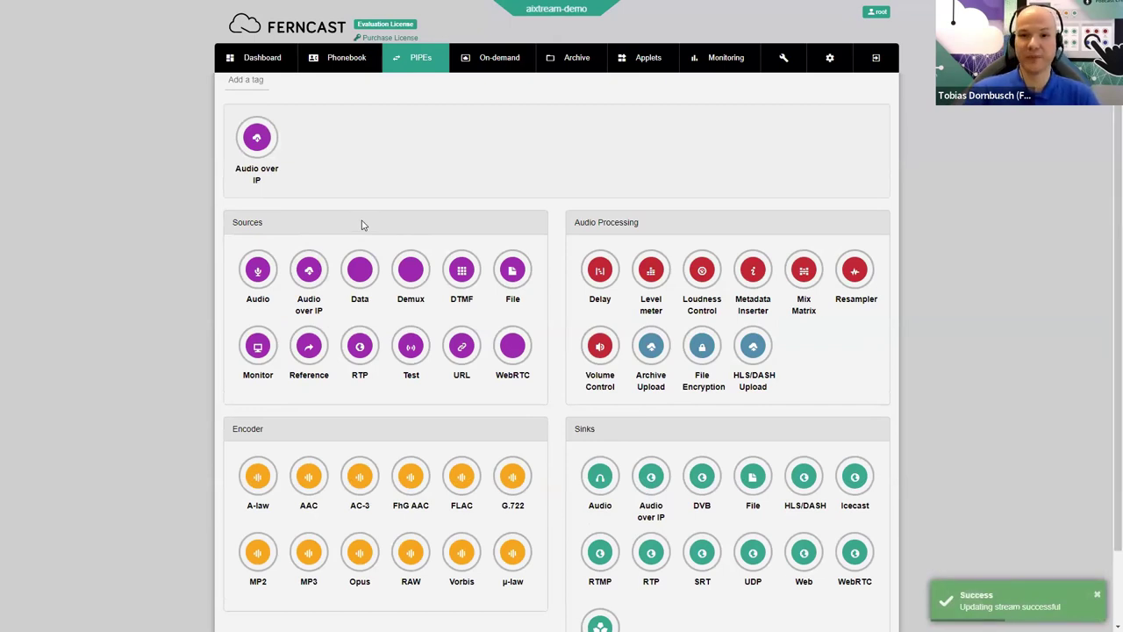
click(647, 267)
click(601, 347)
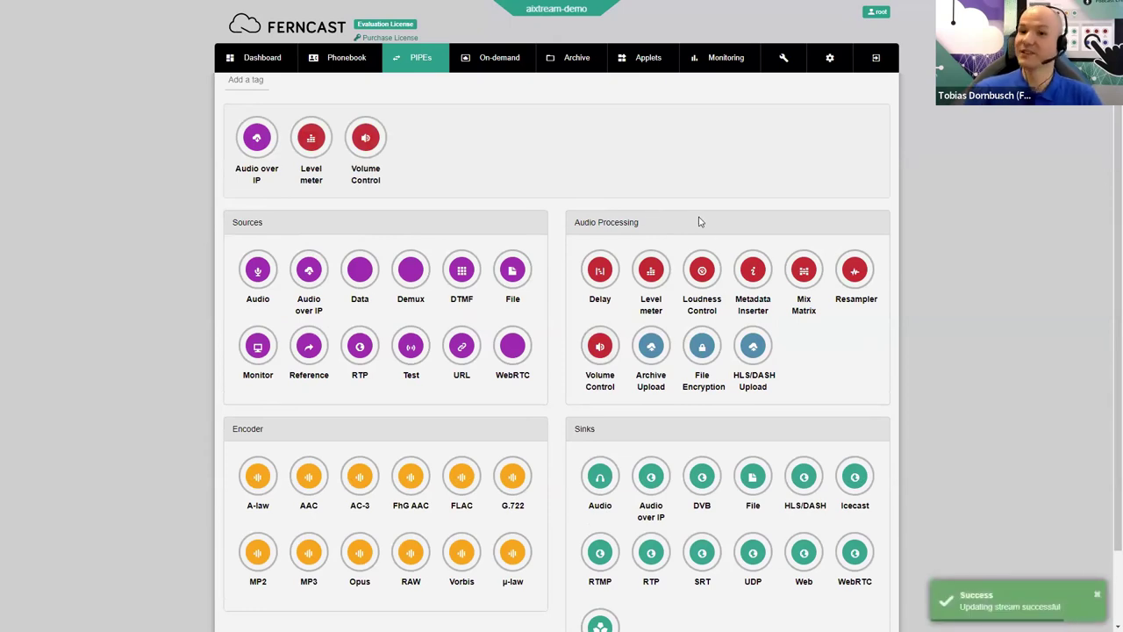
click(757, 256)
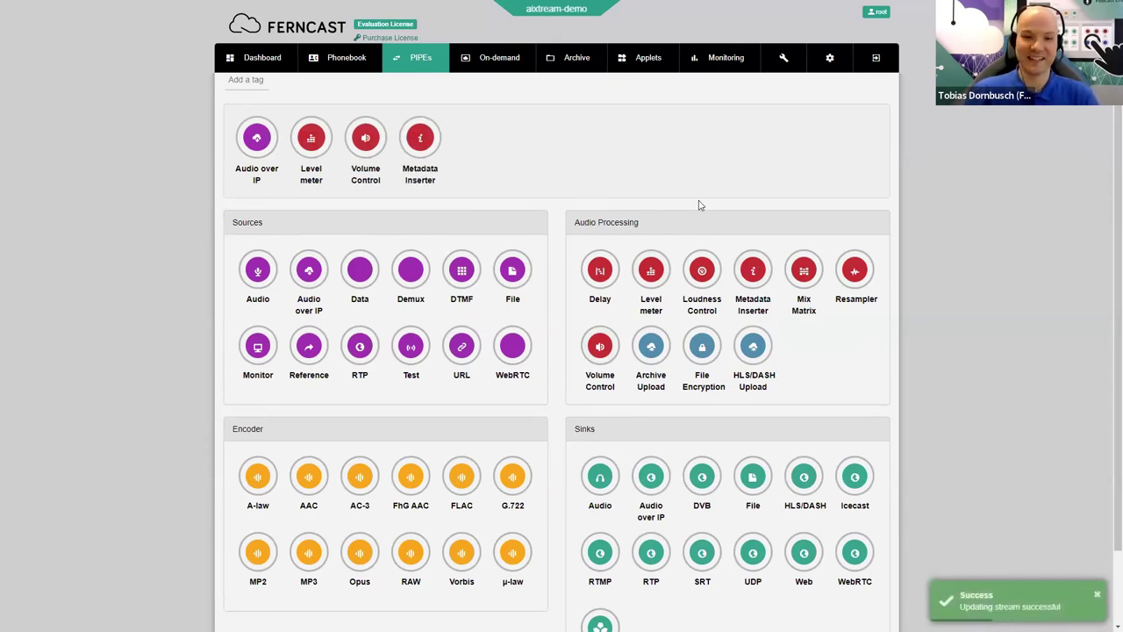
scroll(682, 185, down, 1)
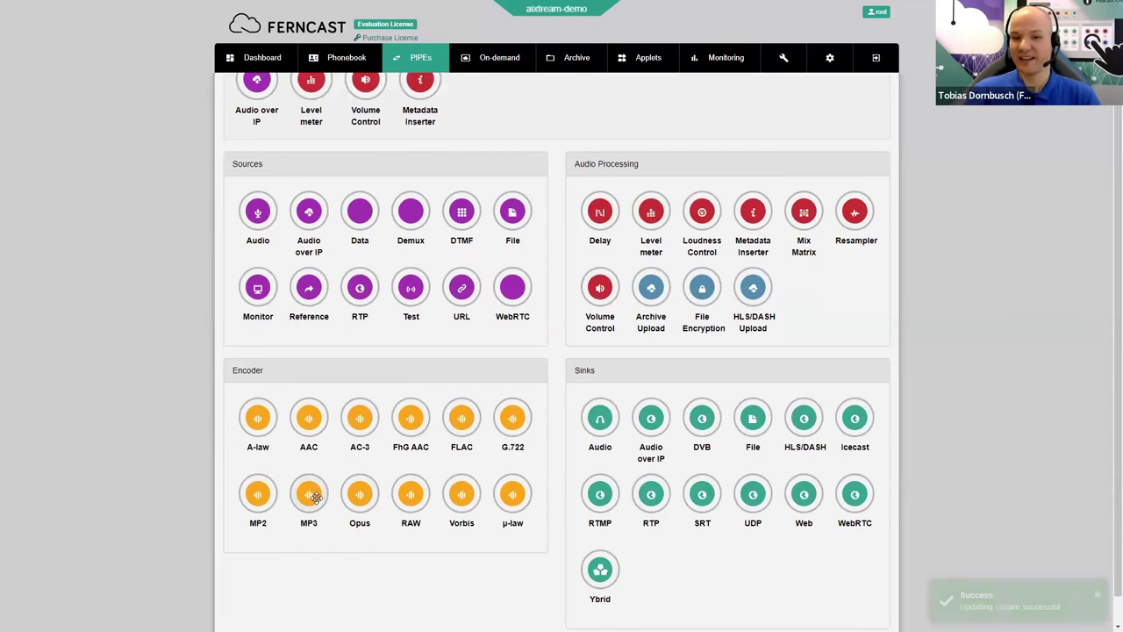
click(309, 496)
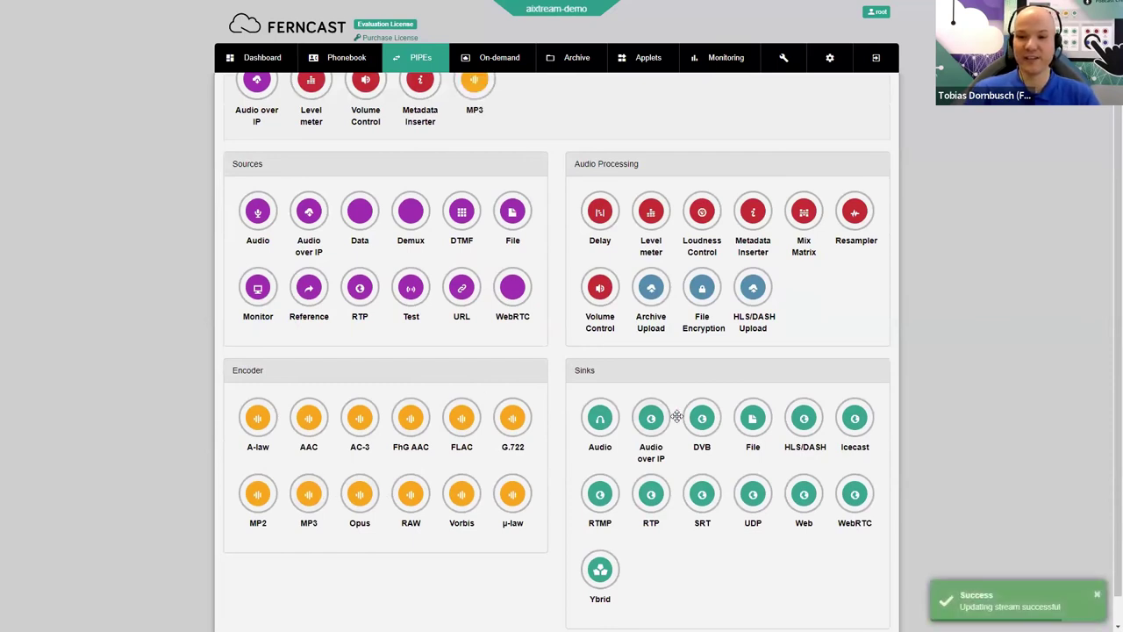
click(856, 421)
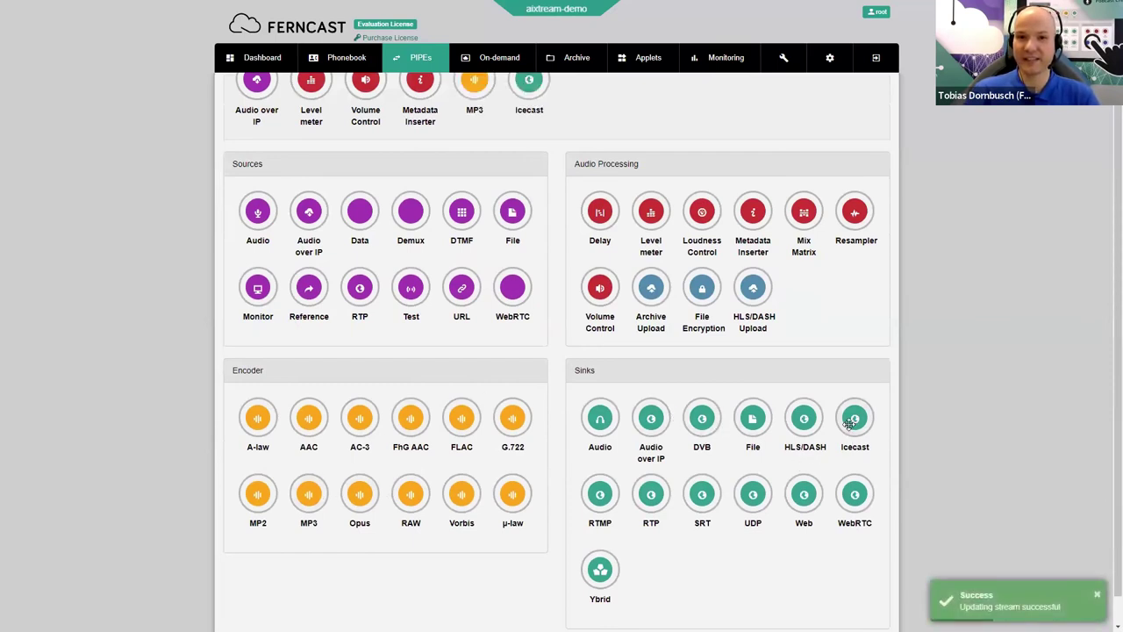
scroll(612, 254, up, 2)
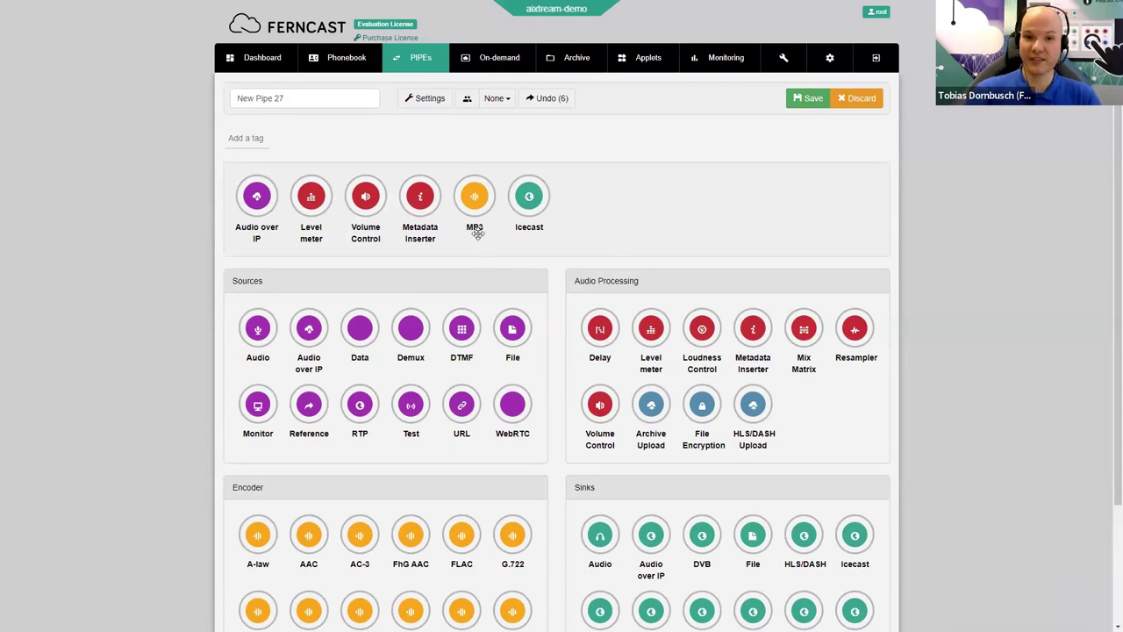
click(478, 197)
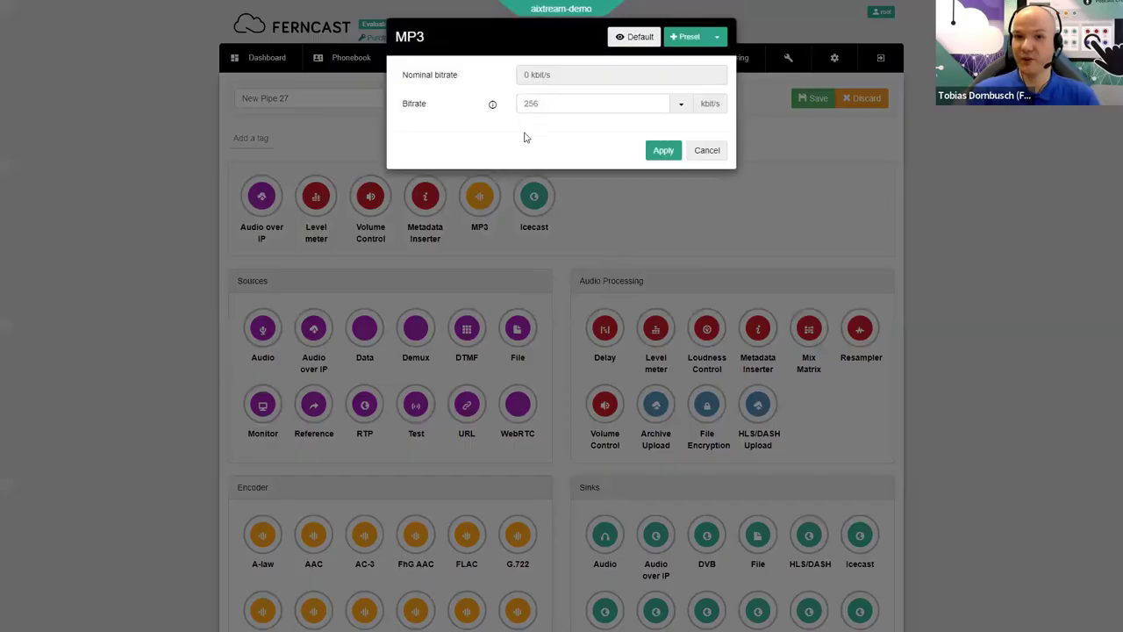
click(645, 40)
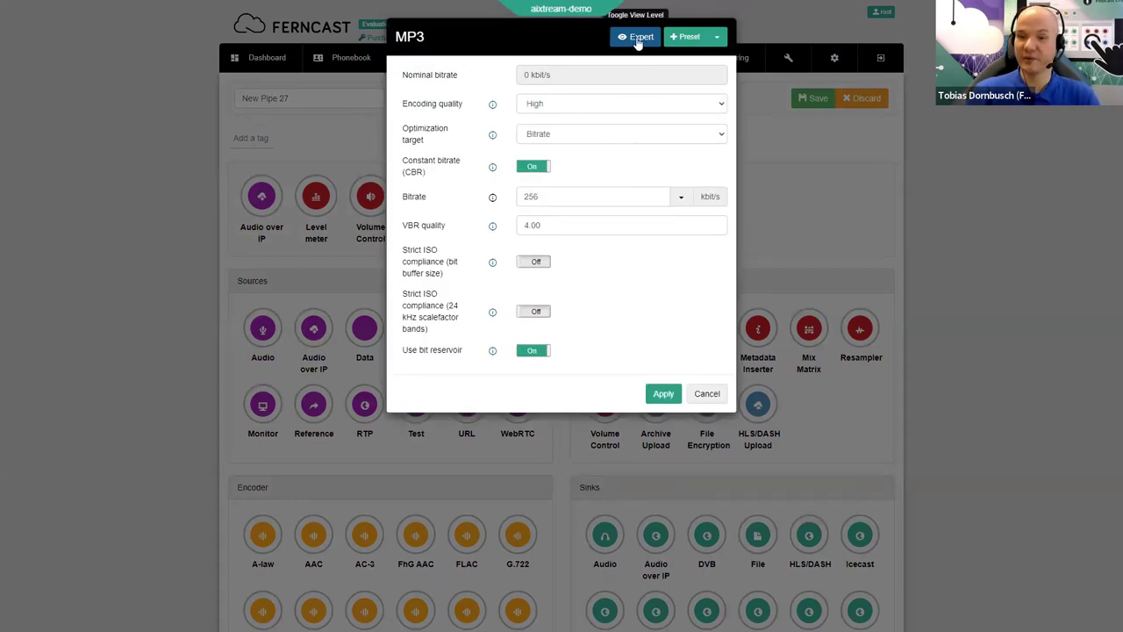
click(708, 393)
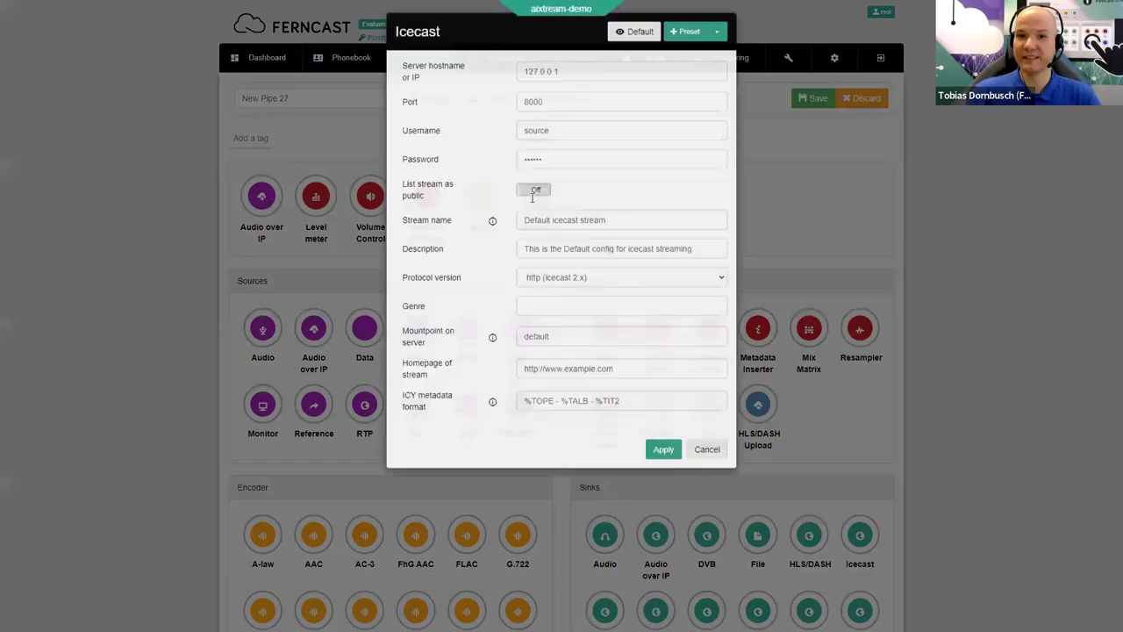
click(531, 197)
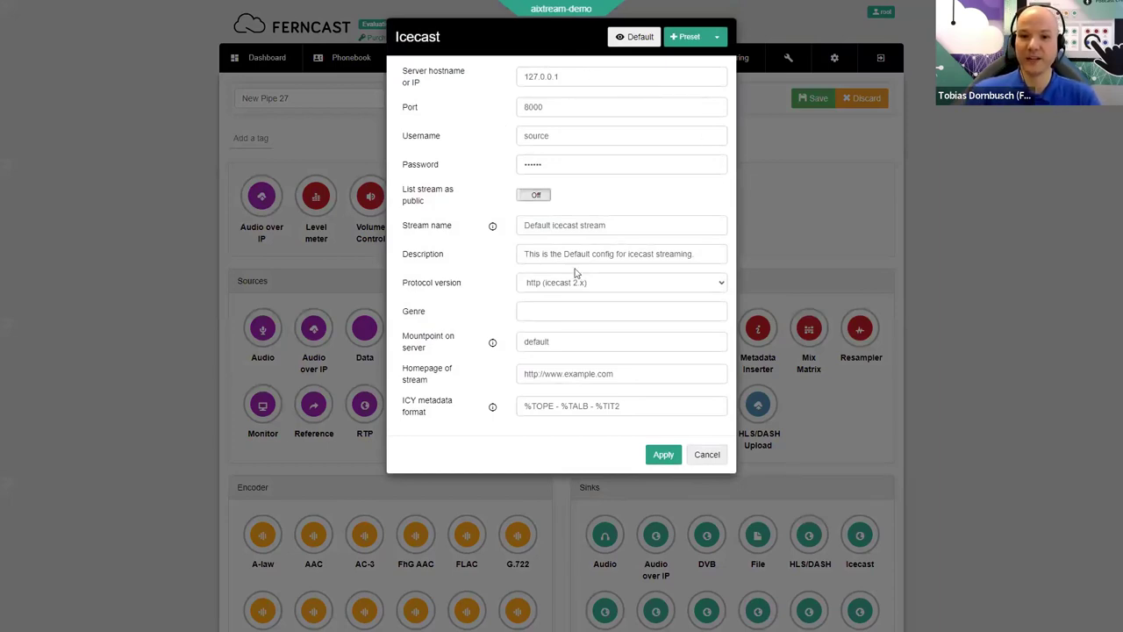
click(540, 281)
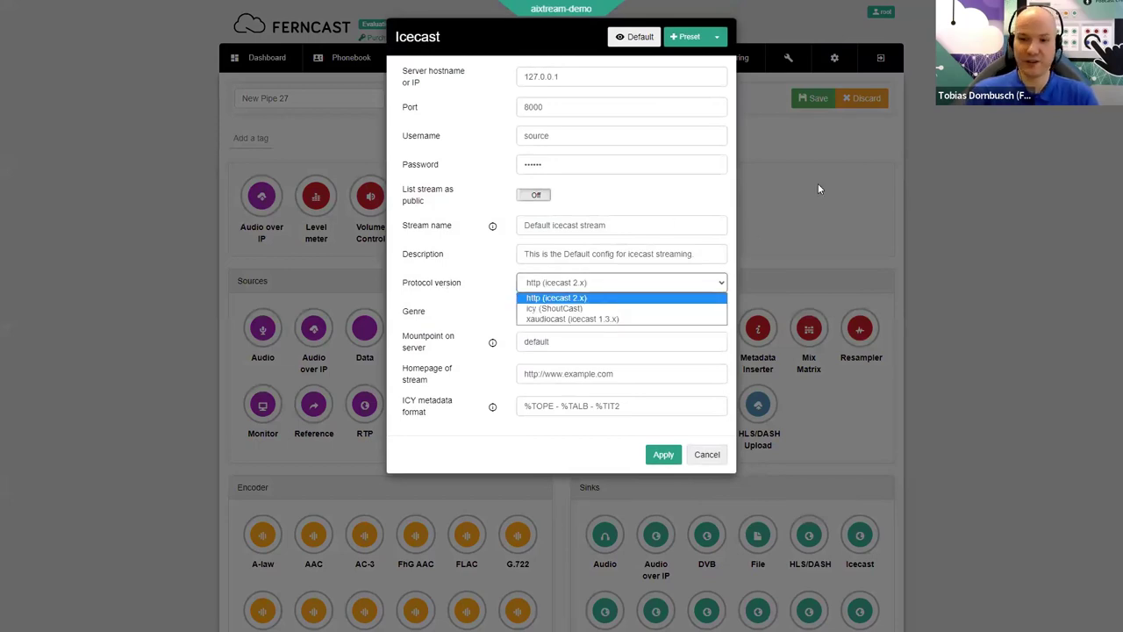
click(762, 205)
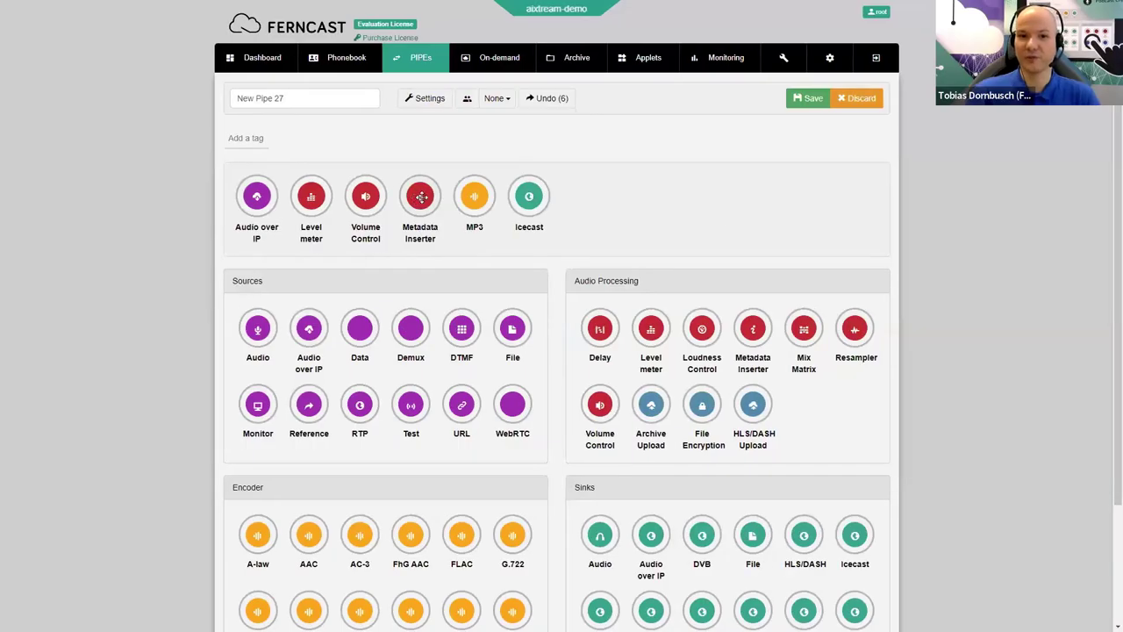
- Open the Metadata Inserter node's settings and edit its Base metadata
click(421, 196)
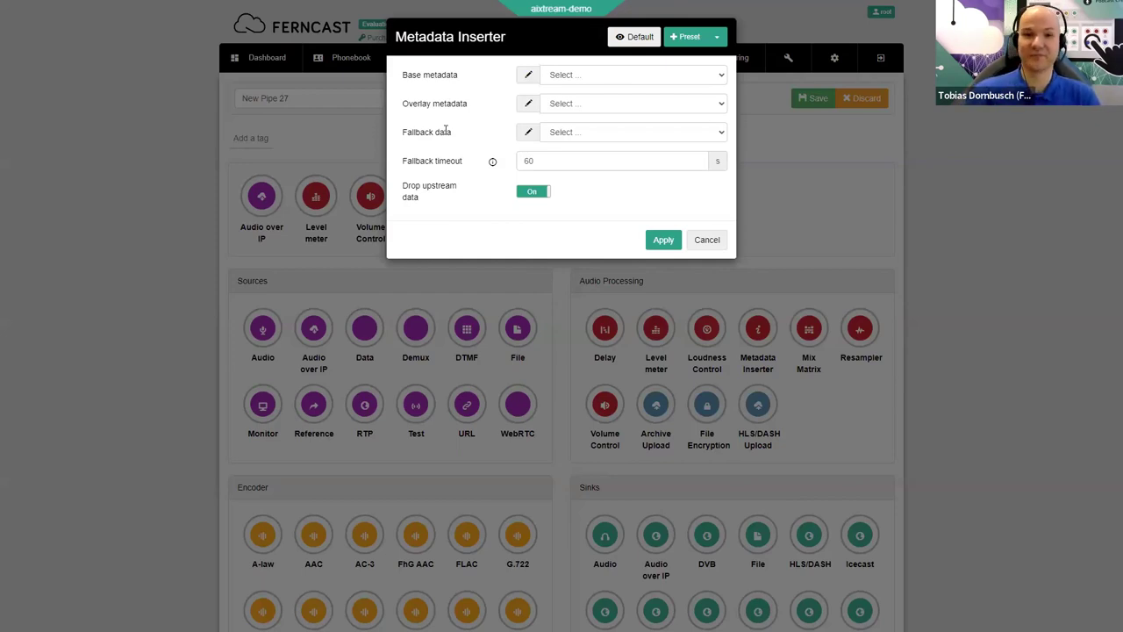
click(529, 77)
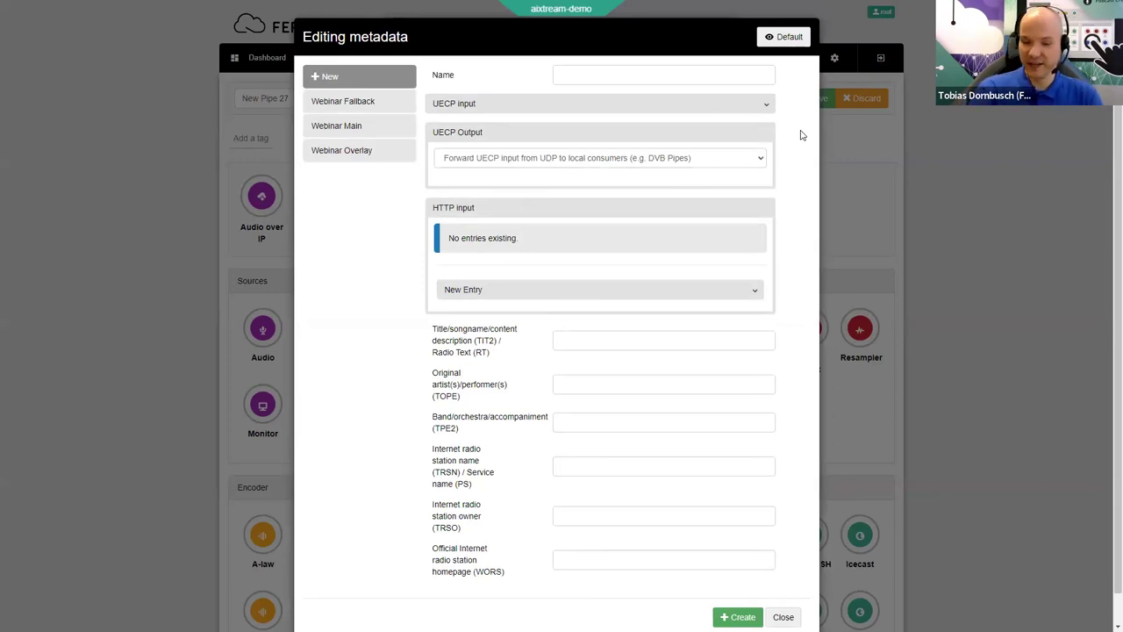
- Expand the UECP input and HTTP input fields of the new metadata entry
click(766, 107)
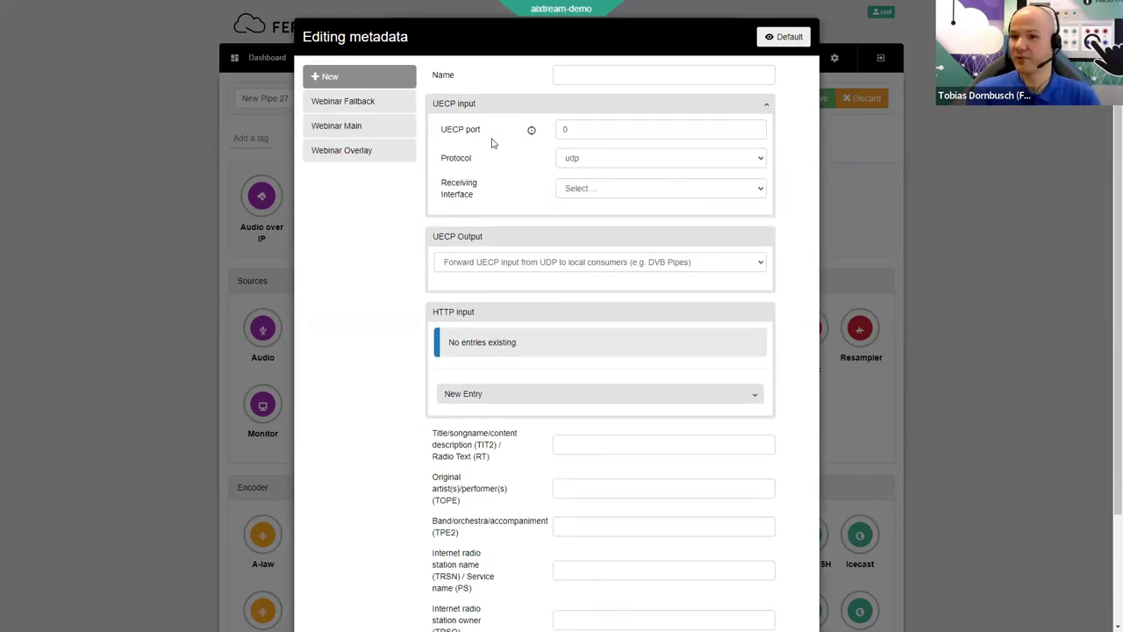
scroll(793, 243, down, 2)
click(758, 280)
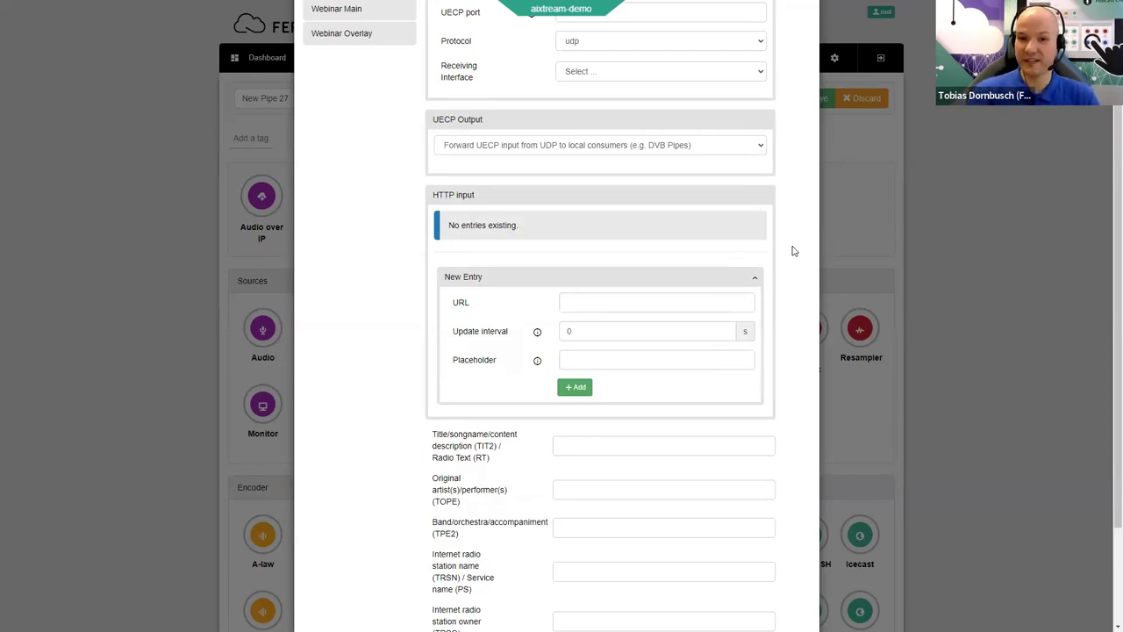
scroll(793, 251, down, 3)
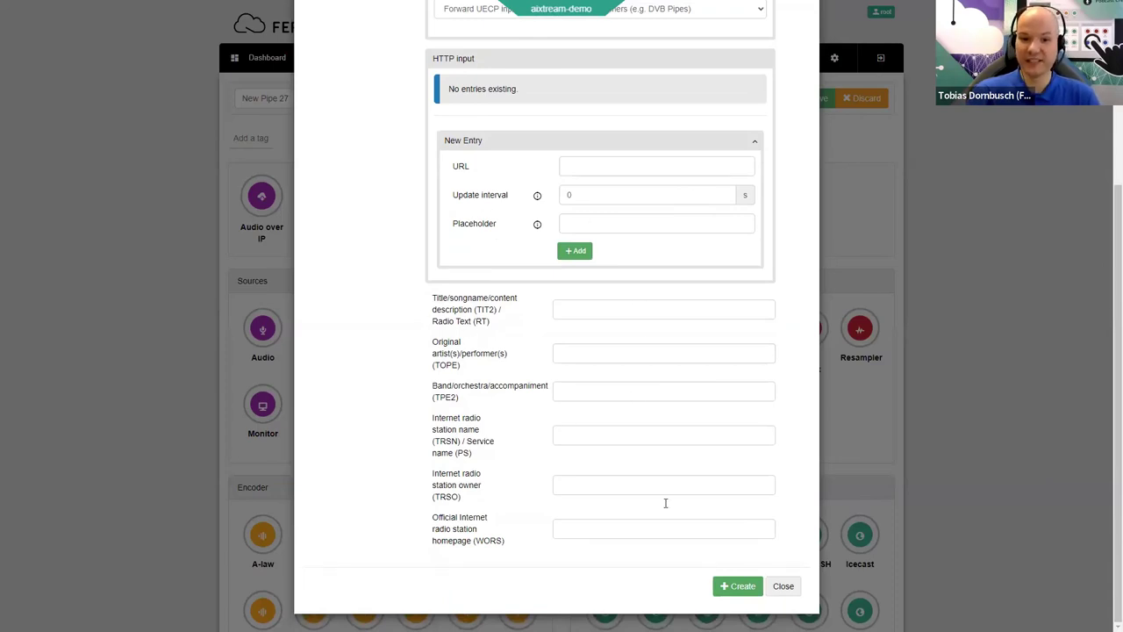
scroll(501, 494, up, 5)
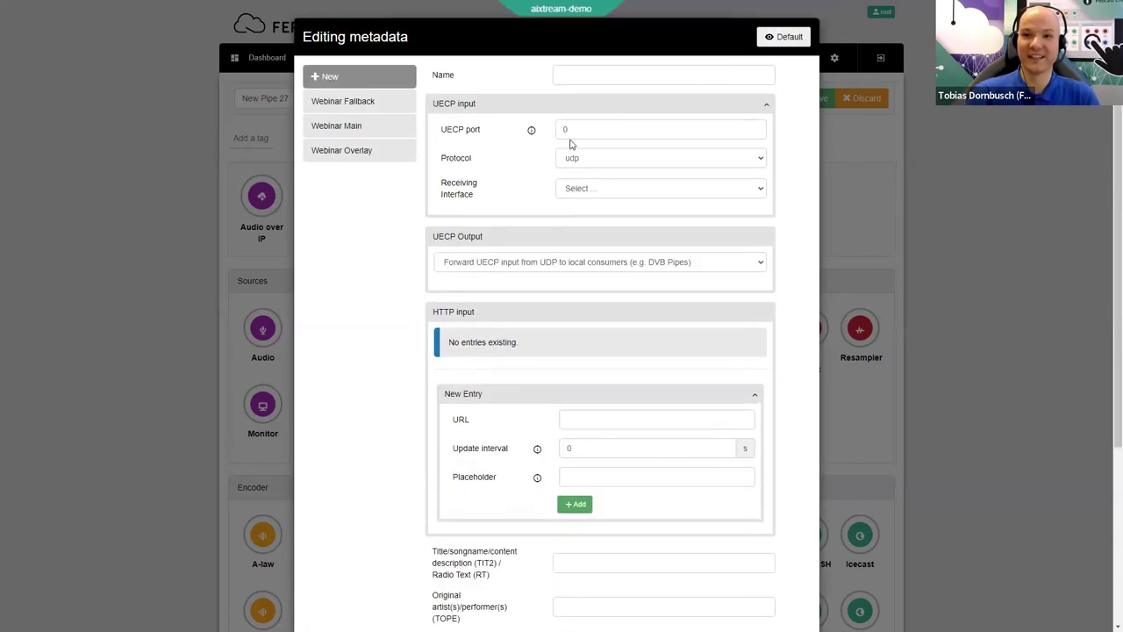
- Switch to Expert view, browse the full list of ID3 frame fields, and close the editor
click(789, 38)
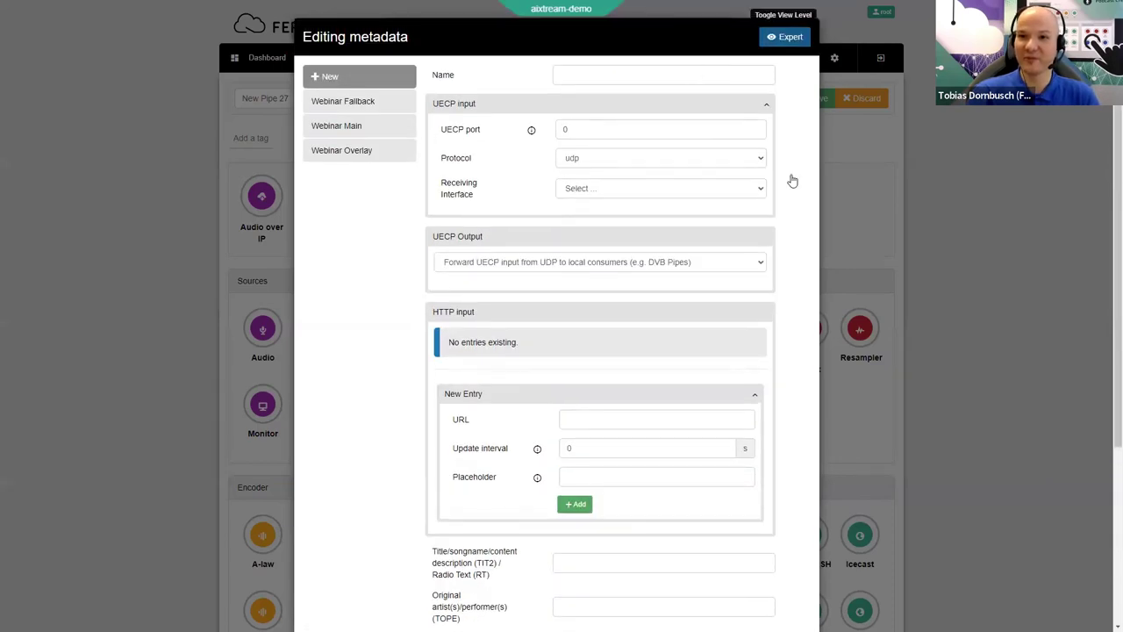
scroll(792, 233, down, 15)
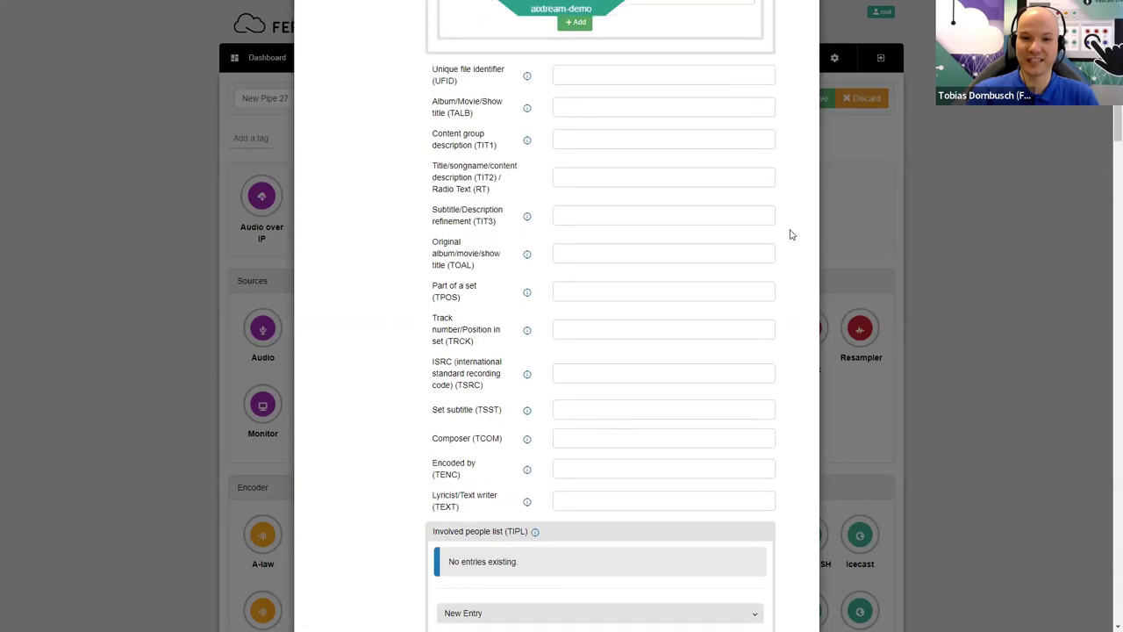
scroll(794, 234, down, 10)
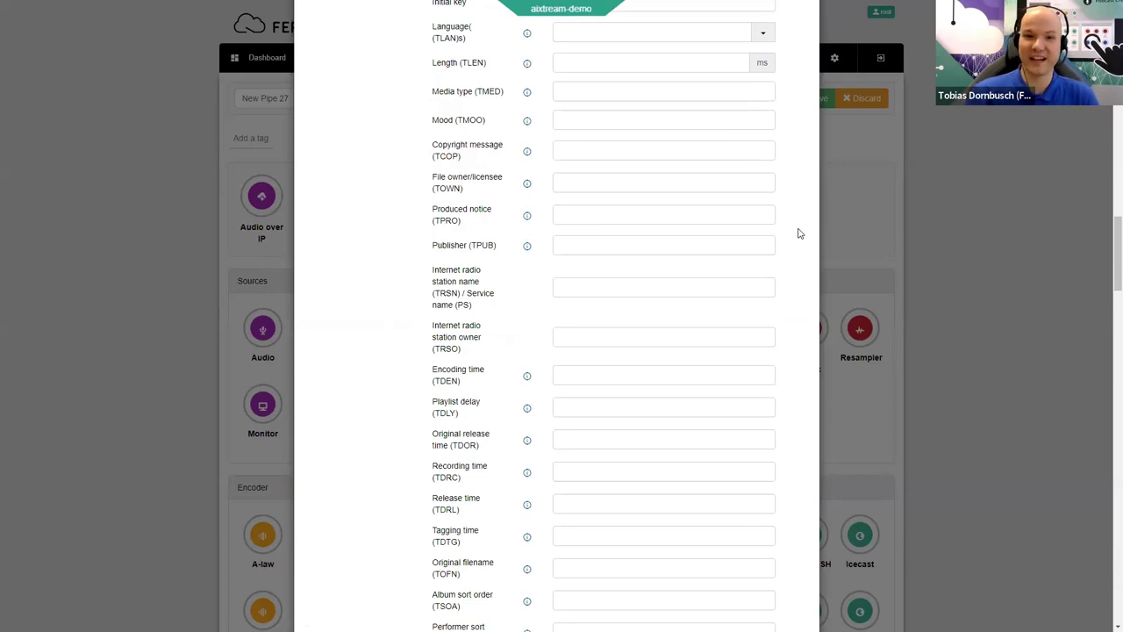
scroll(800, 233, down, 8)
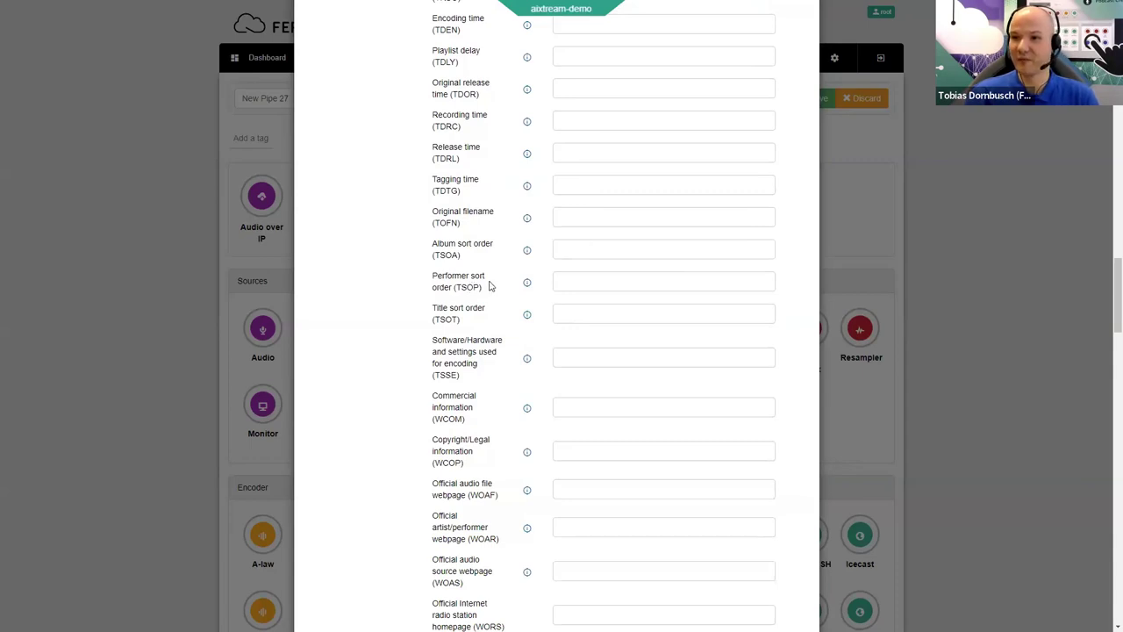
scroll(490, 286, down, 4)
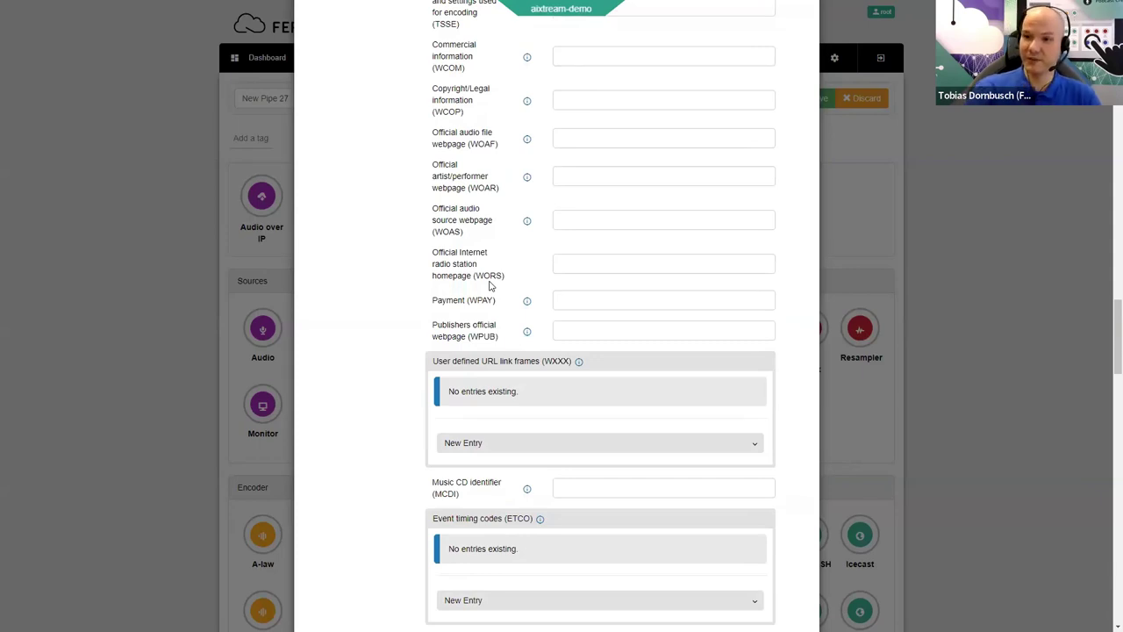
scroll(490, 285, up, 3)
scroll(505, 282, up, 10)
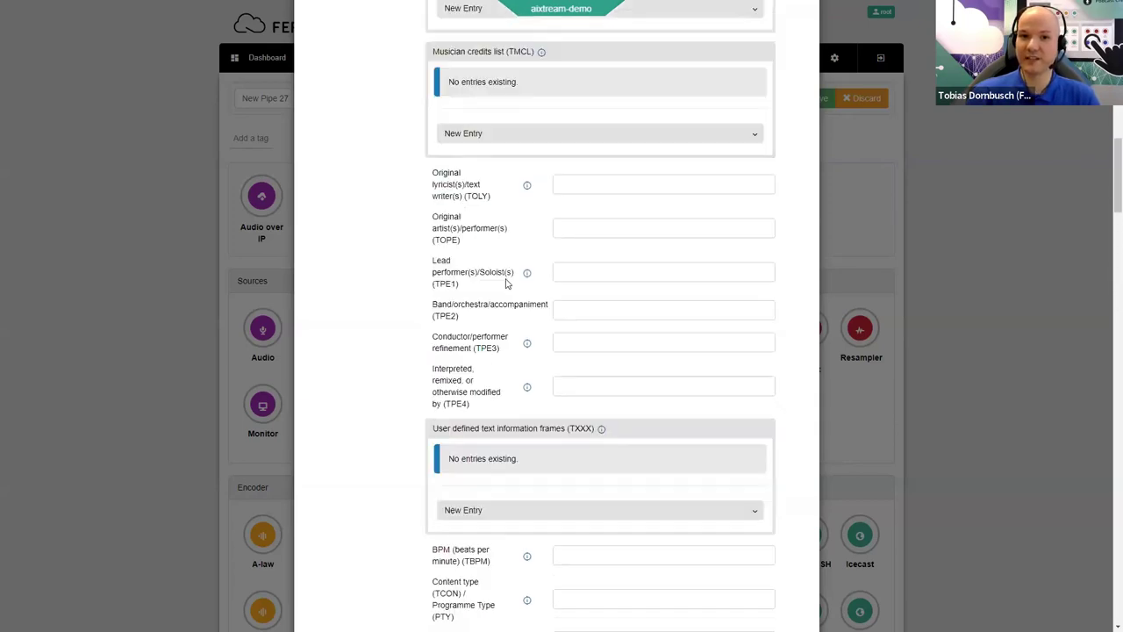
scroll(506, 283, up, 5)
scroll(506, 283, up, 3)
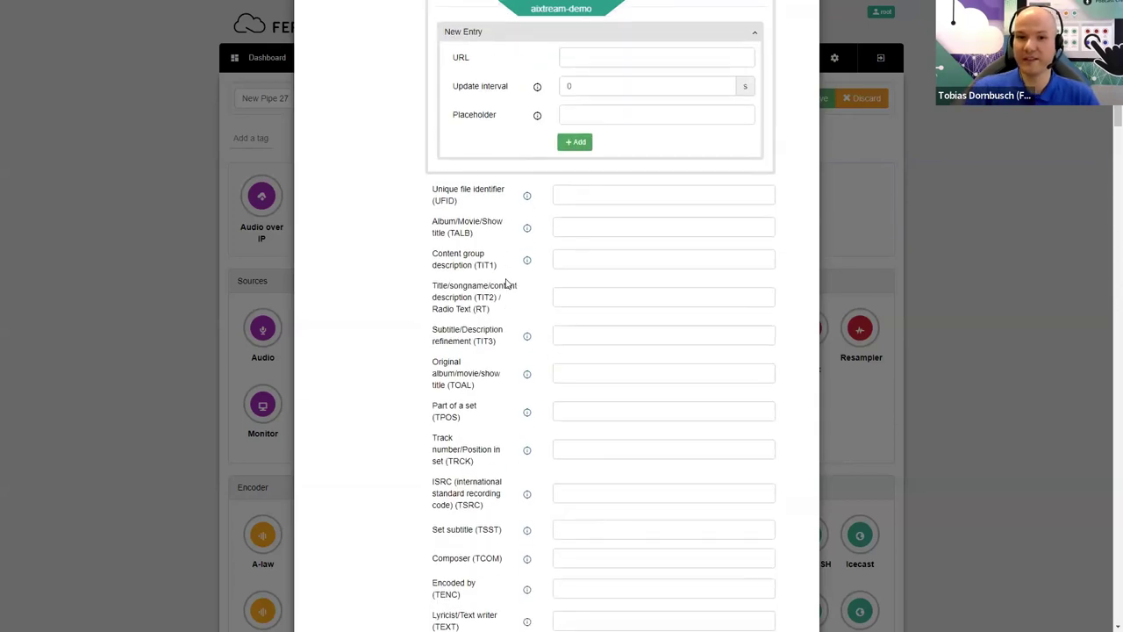
scroll(505, 283, up, 4)
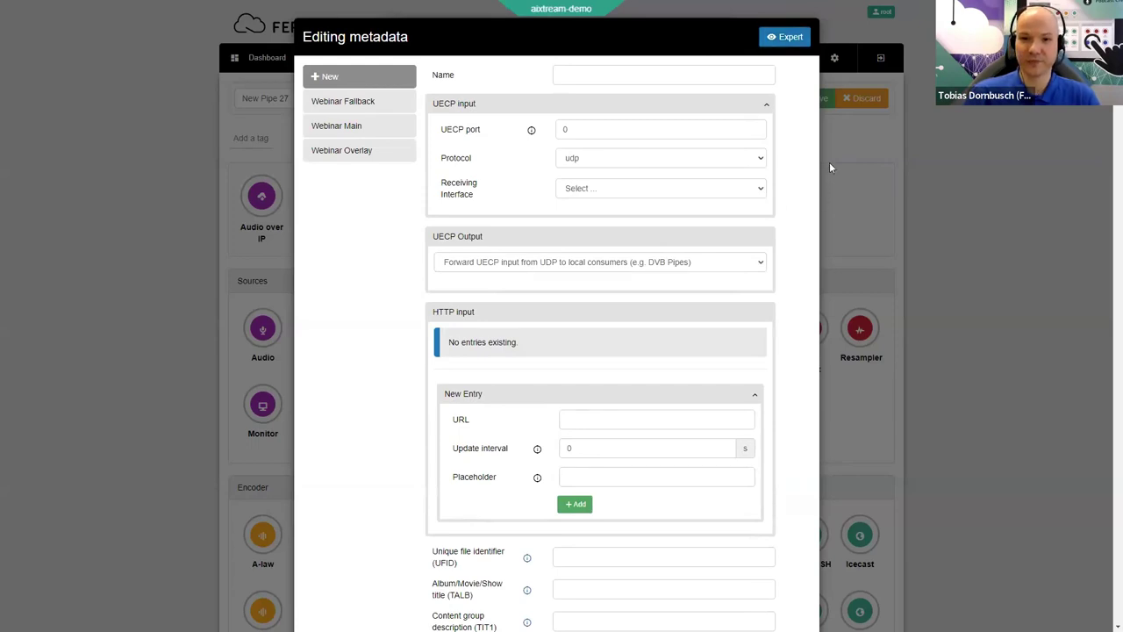
click(830, 161)
- Cancel the Metadata Inserter settings and remove every old element from the pipe
click(708, 240)
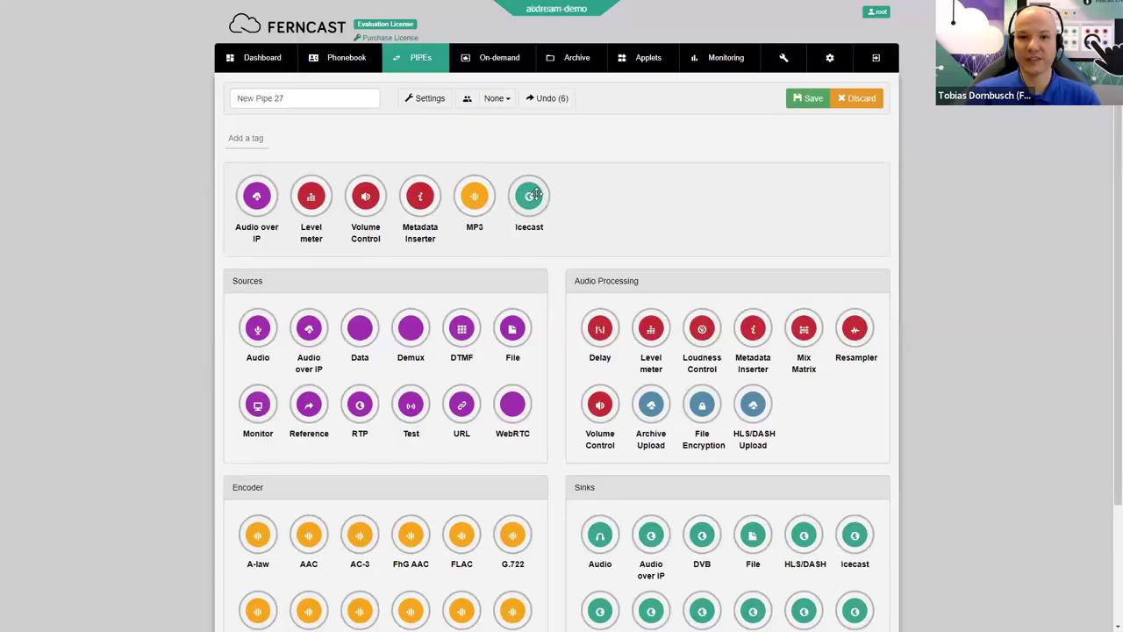
drag(537, 195, 669, 394)
drag(487, 222, 471, 369)
drag(420, 203, 349, 356)
drag(311, 196, 317, 277)
drag(256, 195, 267, 386)
- Build the new chain: Demux source, then Volume Control, Level meter, AAC and DVB
drag(425, 320, 448, 219)
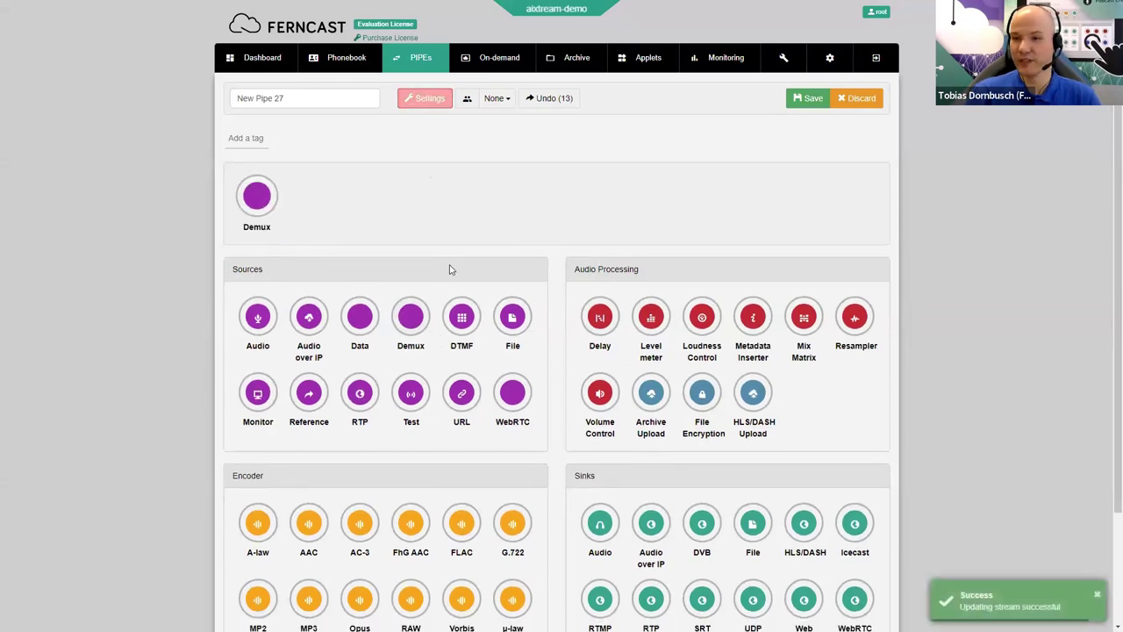
click(601, 392)
click(650, 329)
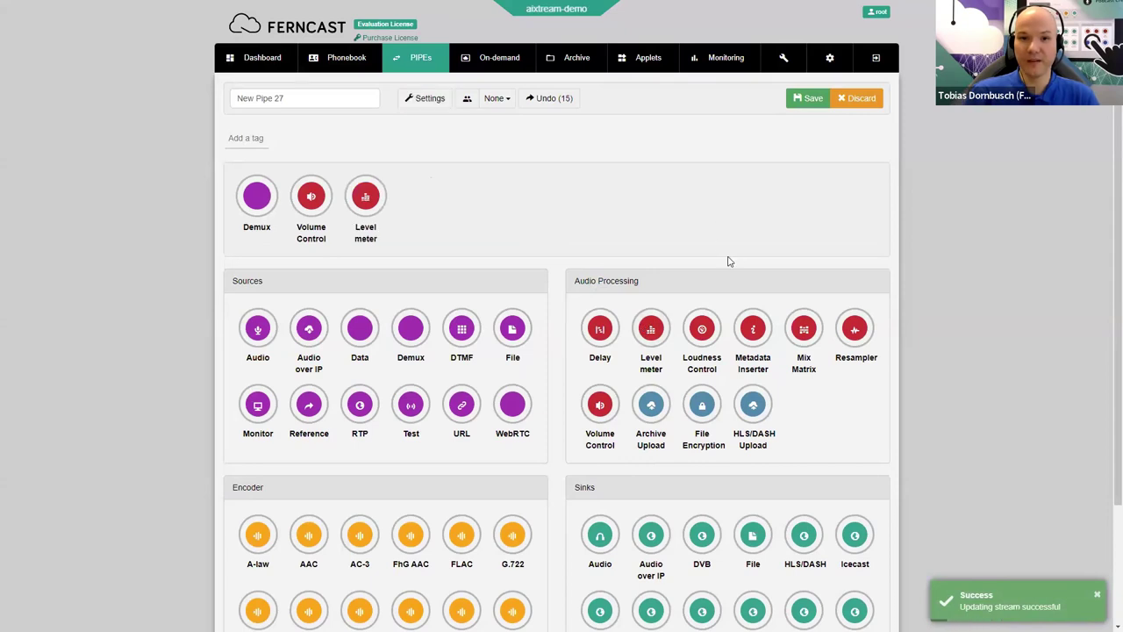
scroll(597, 289, down, 3)
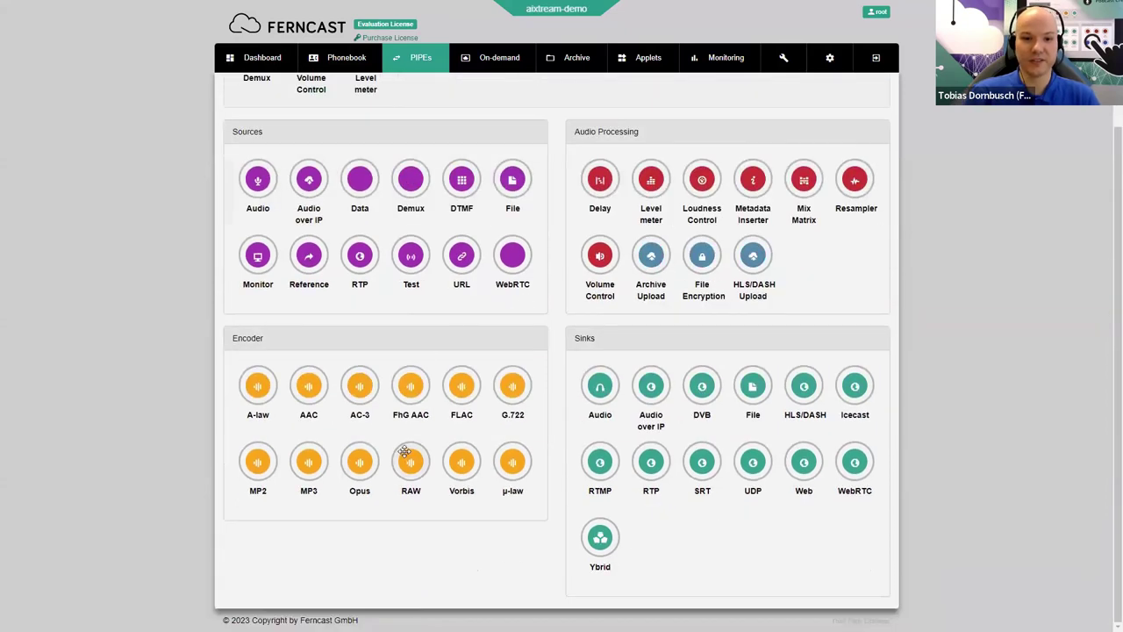
click(313, 382)
click(691, 383)
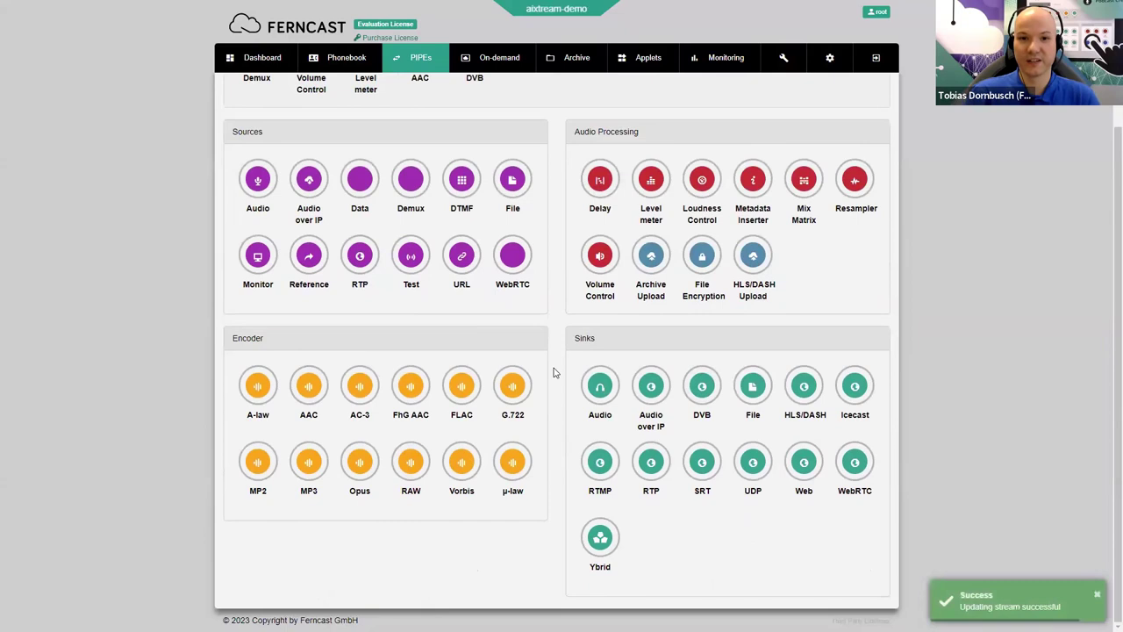
scroll(575, 252, up, 3)
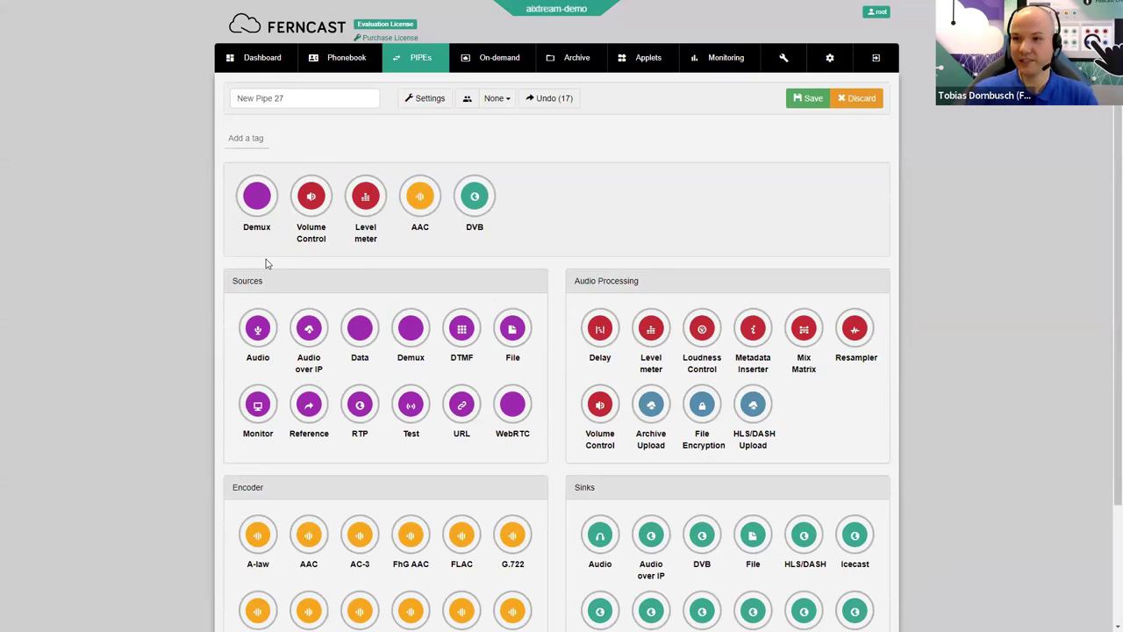
- Review the Demux settings, trying Passthrough on but cancelling so it stays off
double_click(256, 196)
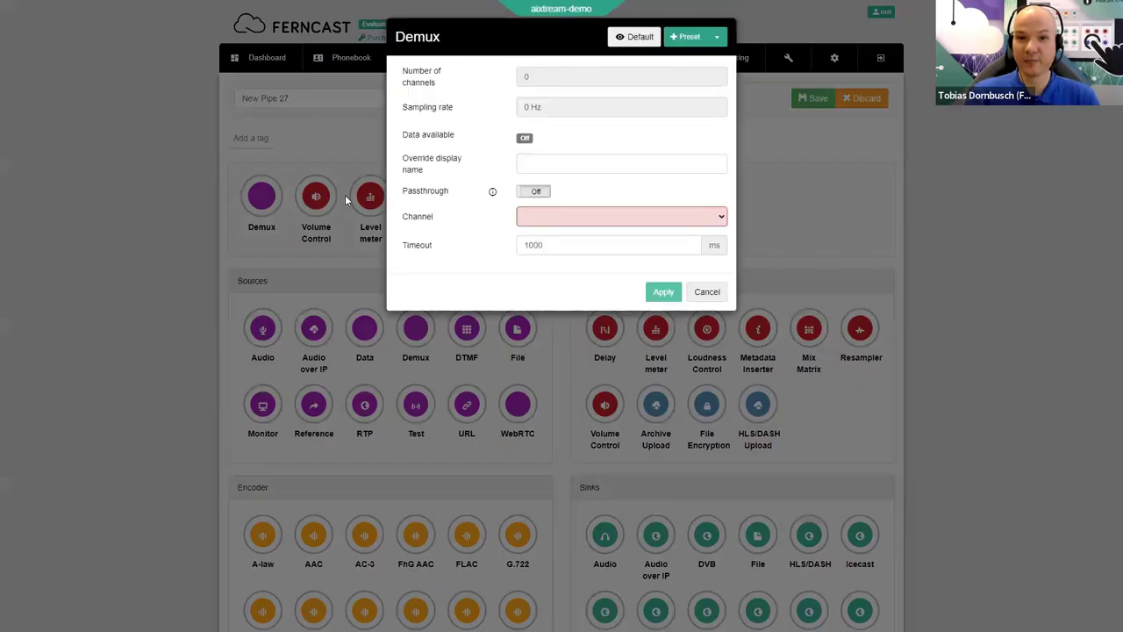
click(707, 292)
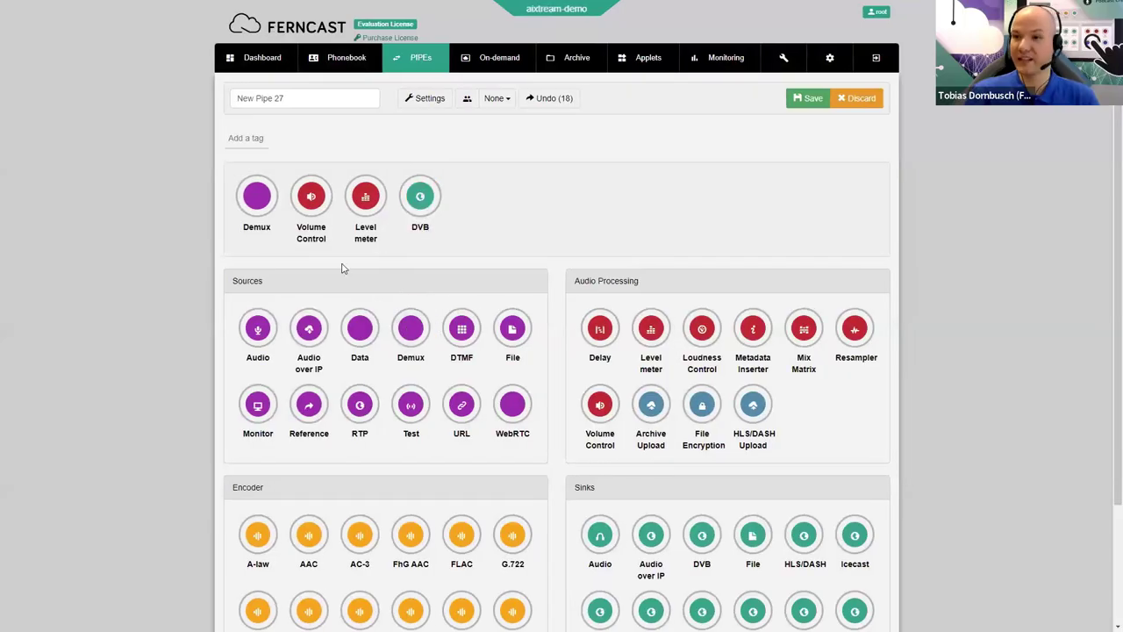
double_click(256, 196)
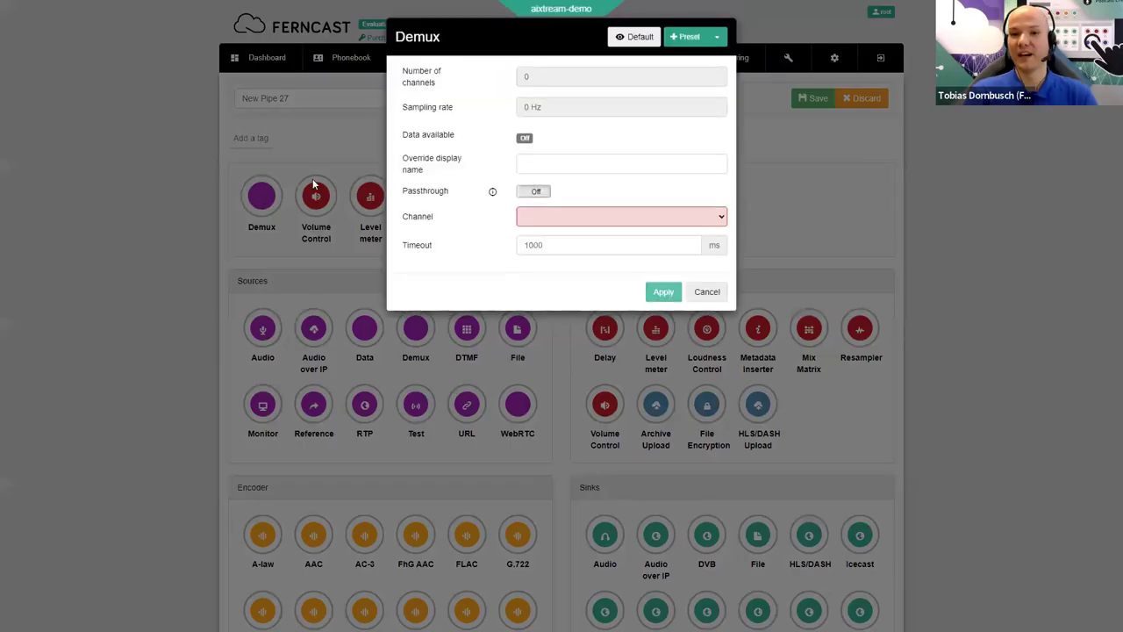
click(535, 191)
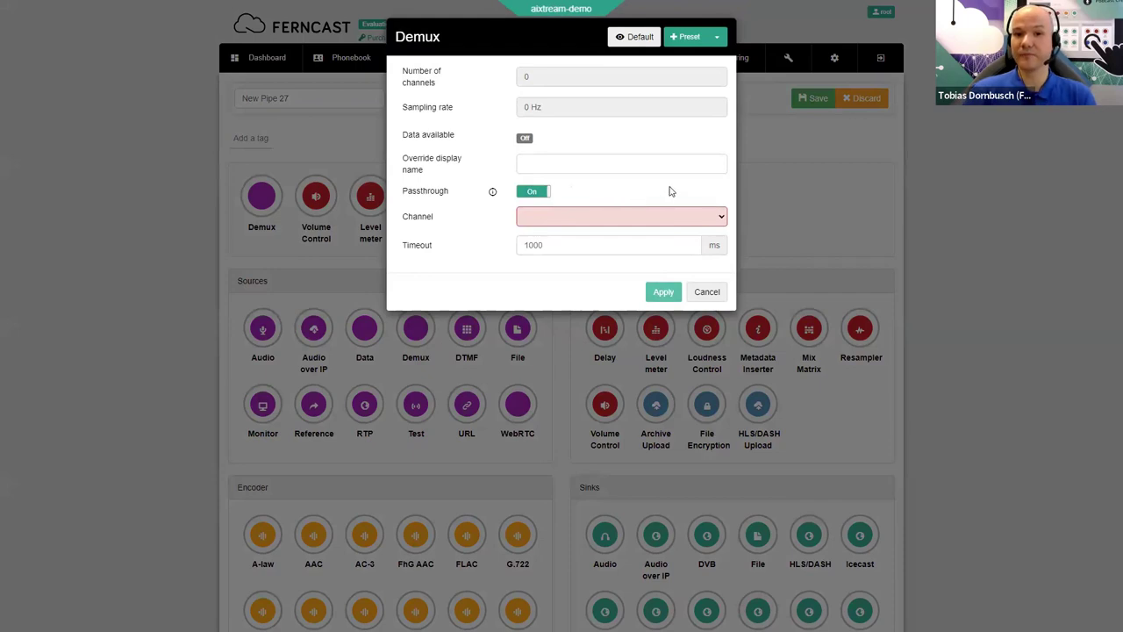
click(707, 293)
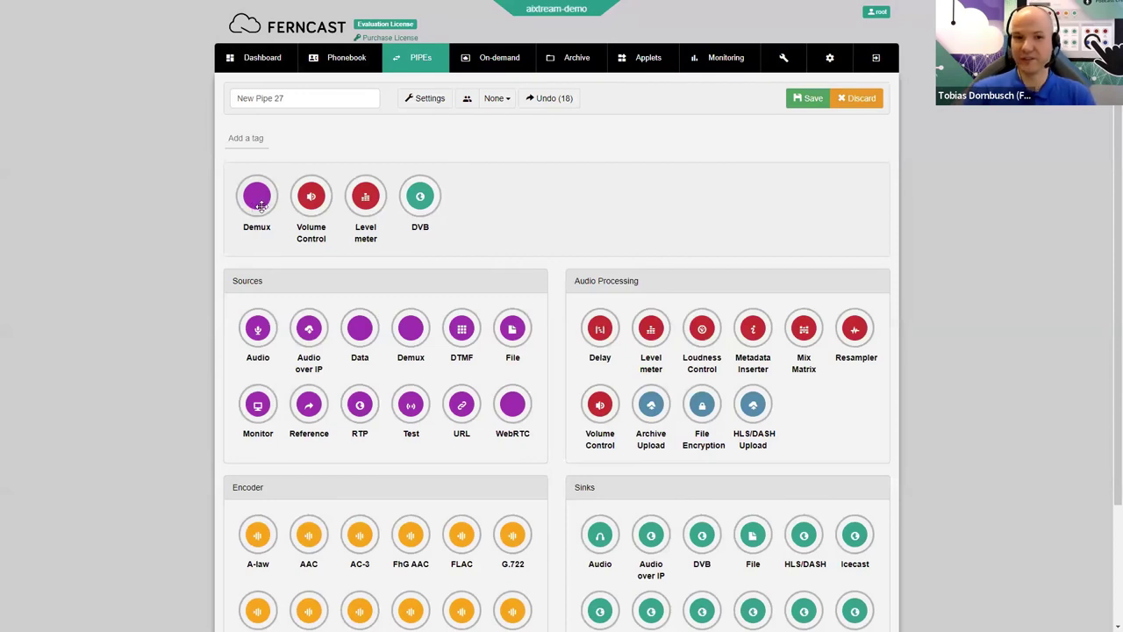
double_click(256, 207)
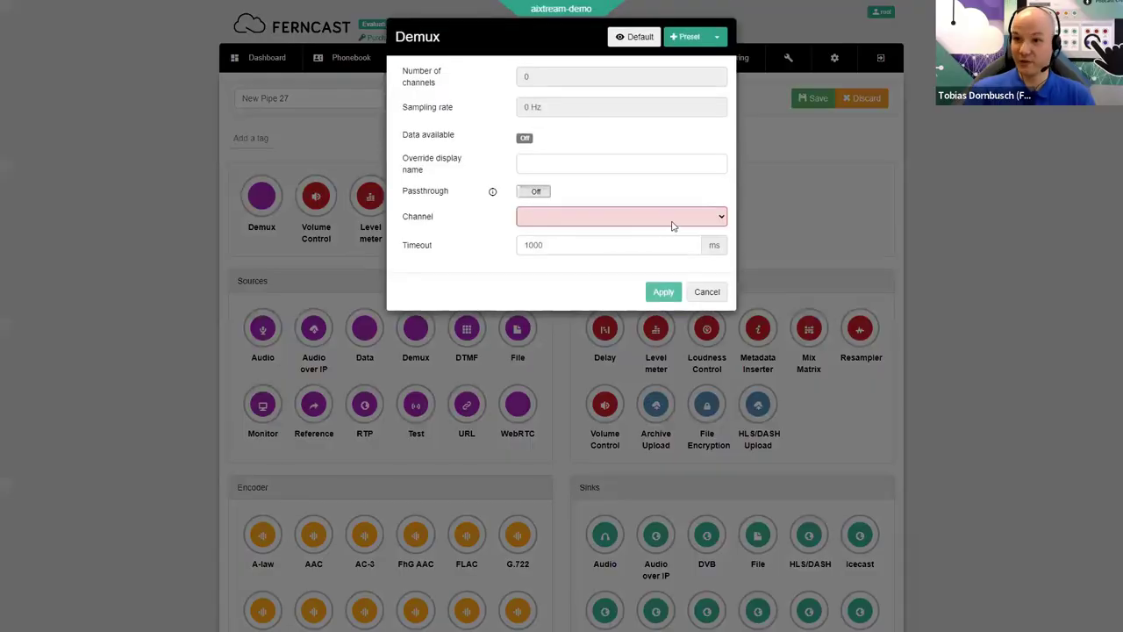
click(709, 292)
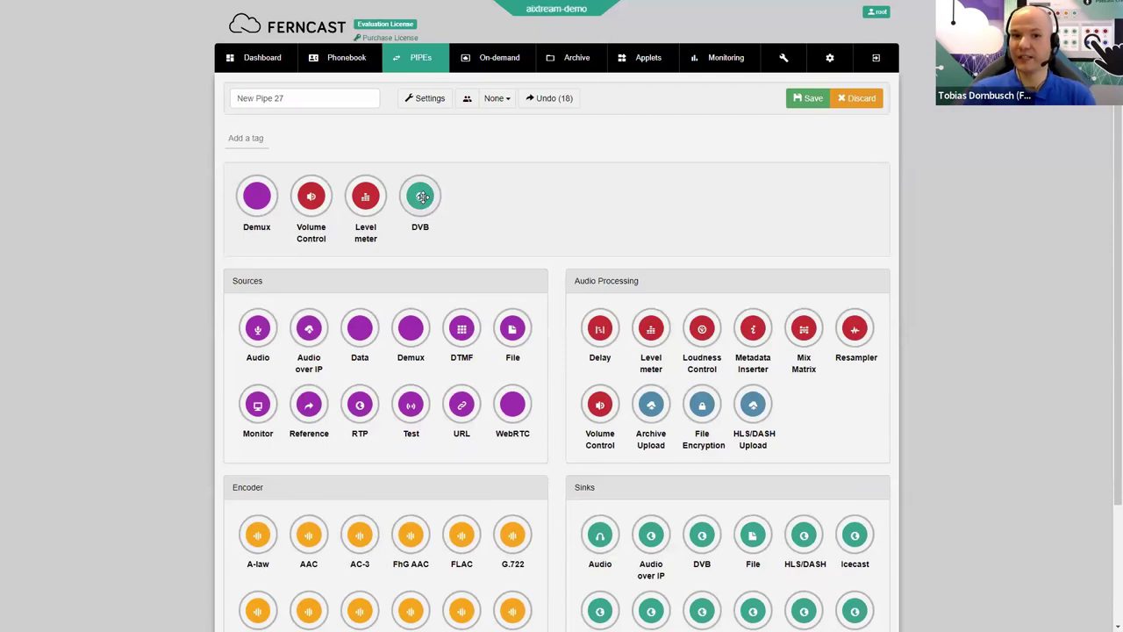
click(422, 197)
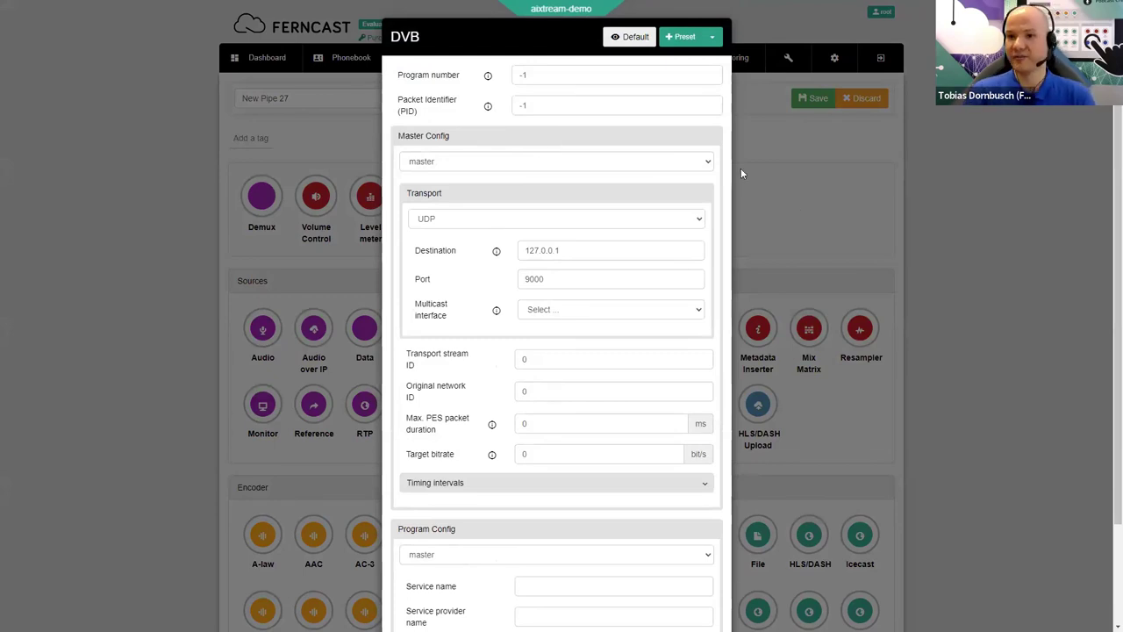
click(794, 210)
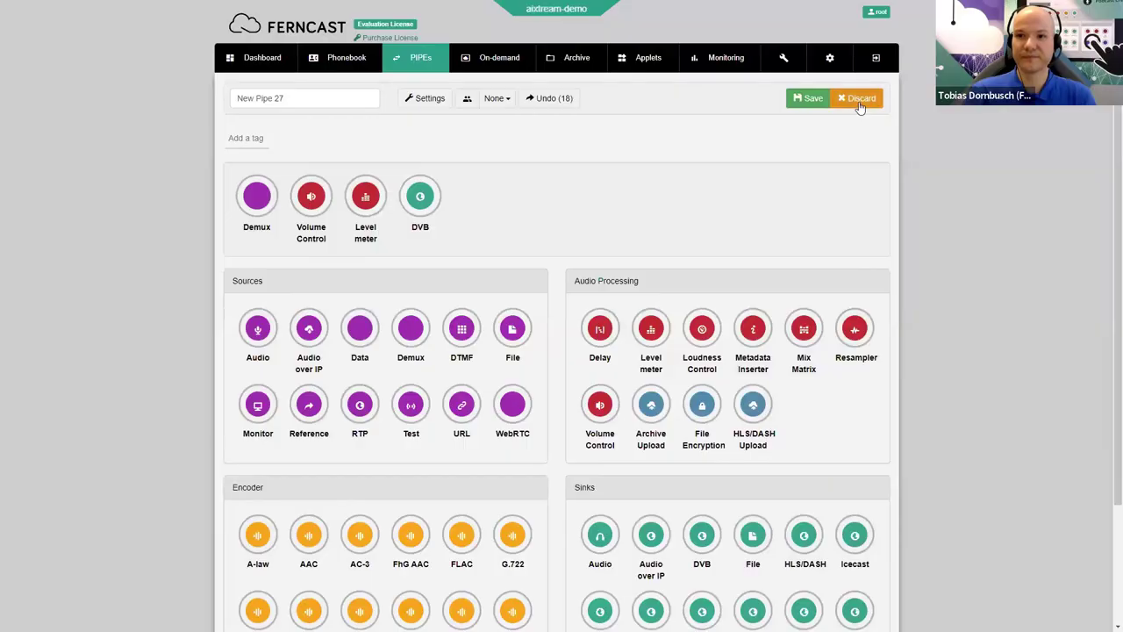
- Discard the unsaved pipe and open the Demo Podcasting job pool's wizard from On-demand
click(859, 101)
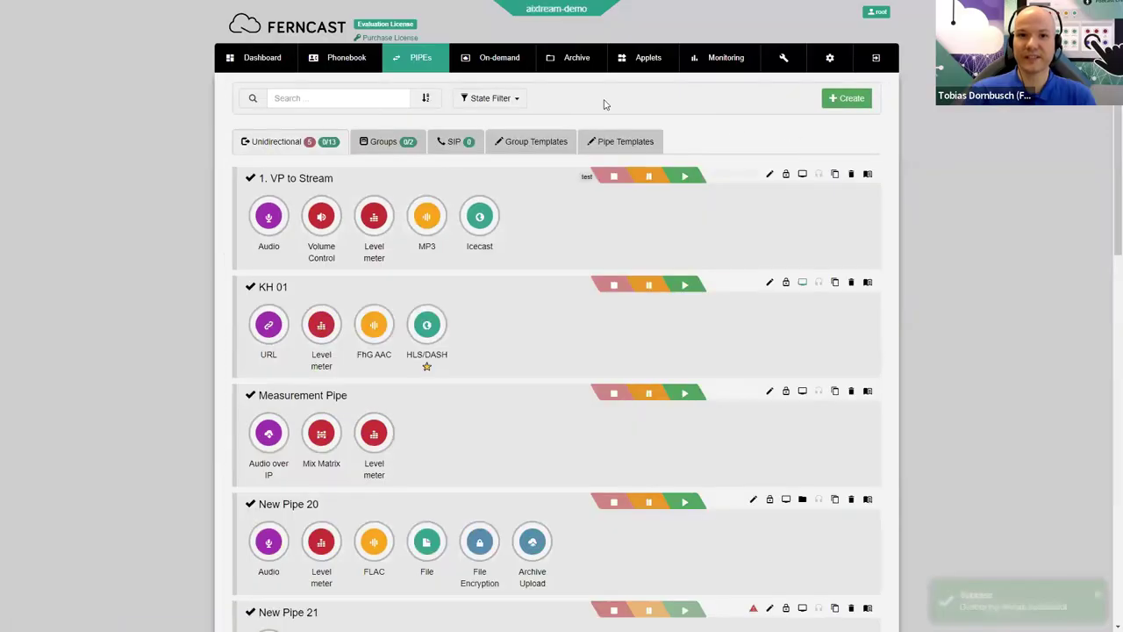
click(498, 62)
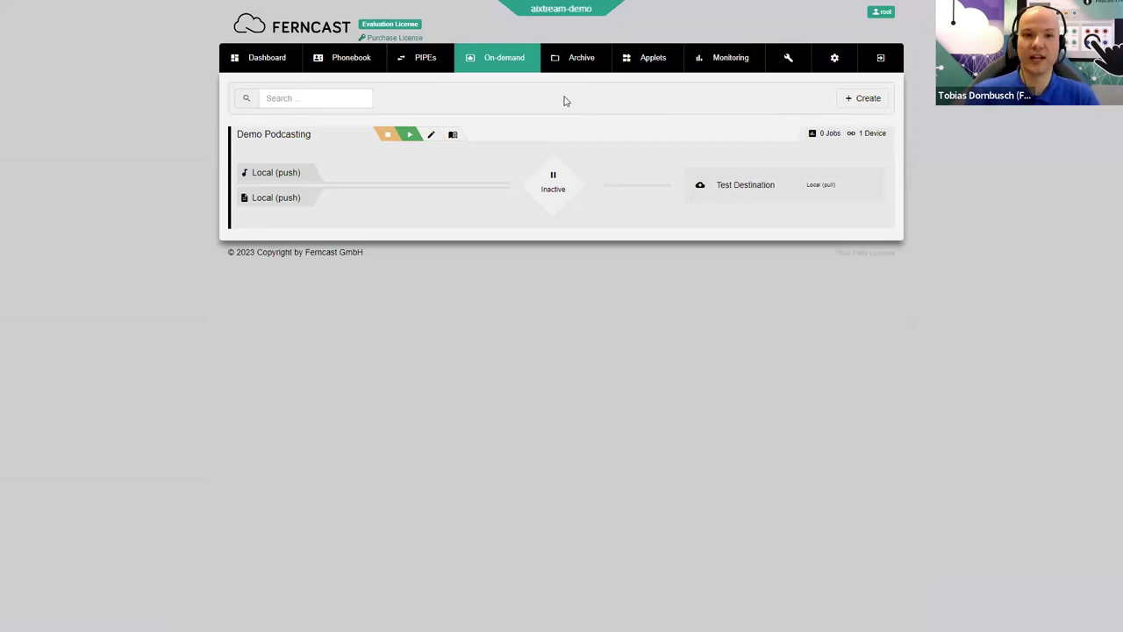
click(433, 135)
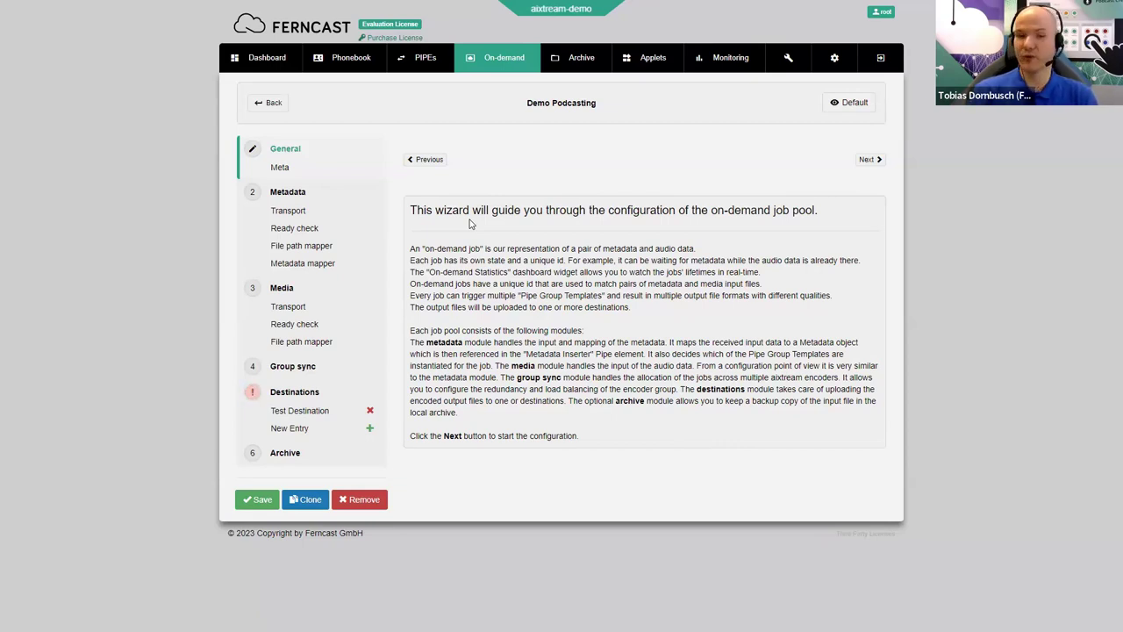
- Show the Metadata Transport settings and review the protocol list, keeping Local
click(289, 192)
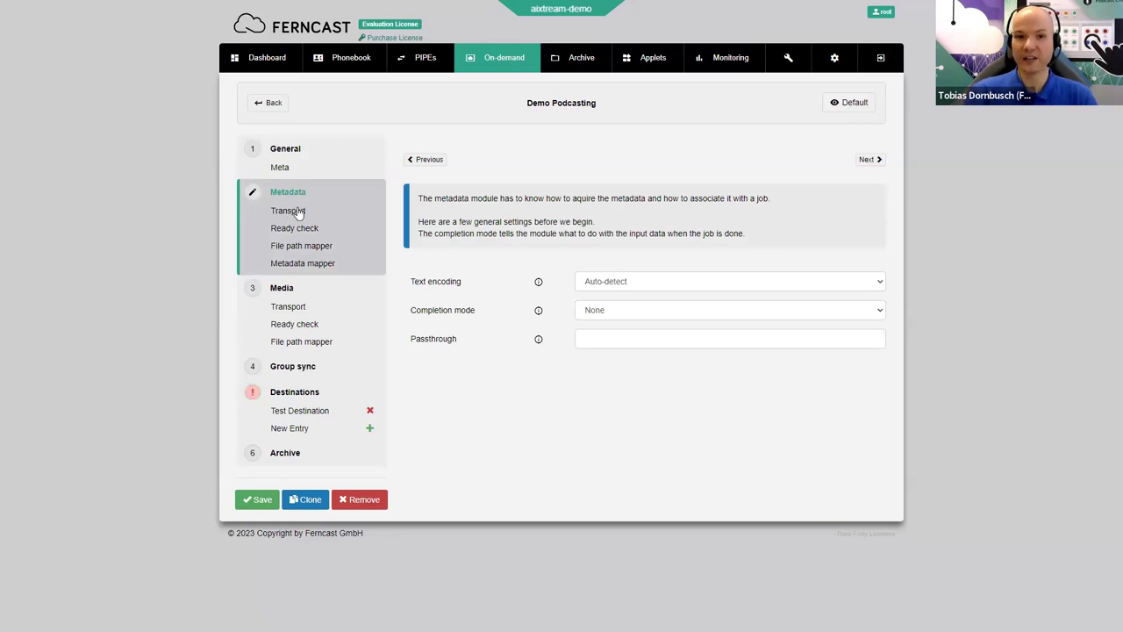
click(290, 213)
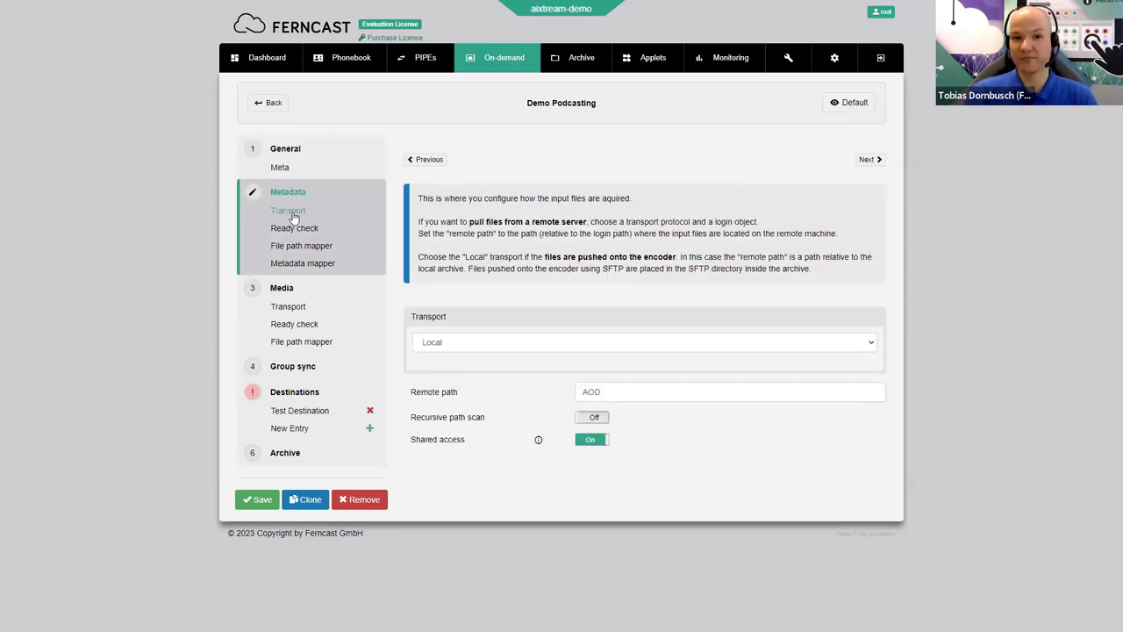
click(628, 347)
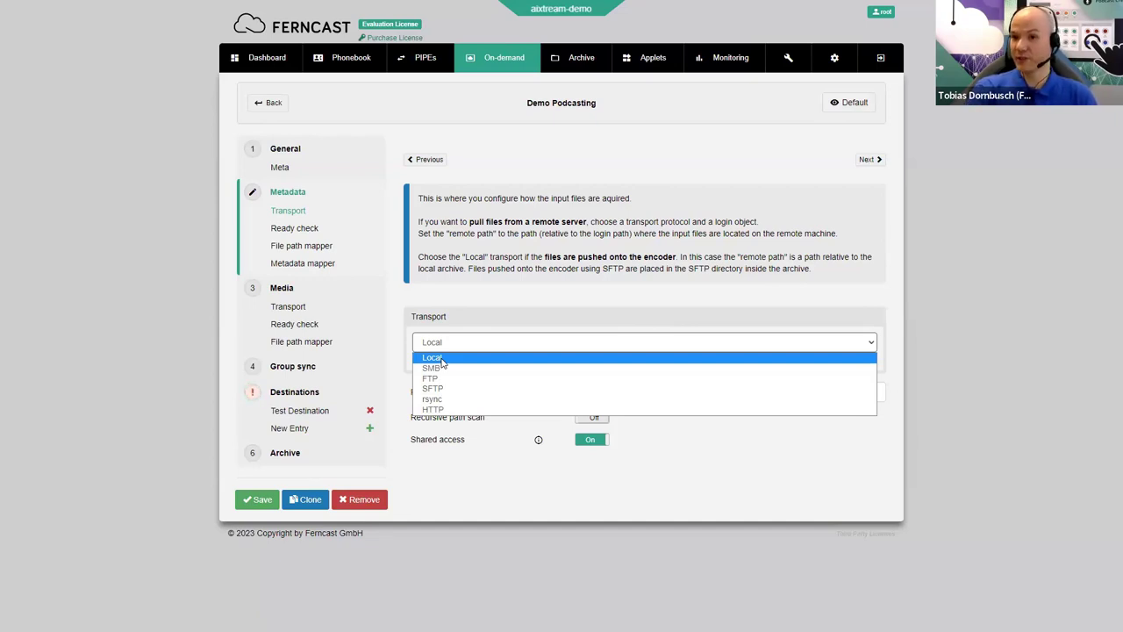
click(485, 292)
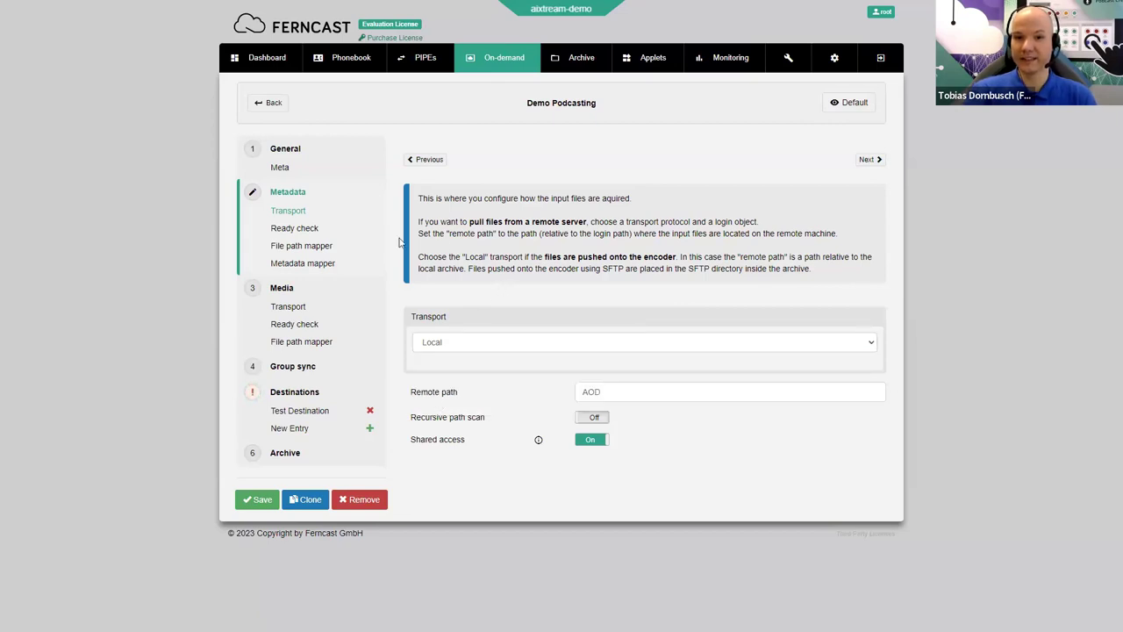
- Step through Ready check and File path mapper to Metadata mapper, expanding a new Pipe(Group) Tag Mapping entry
click(299, 231)
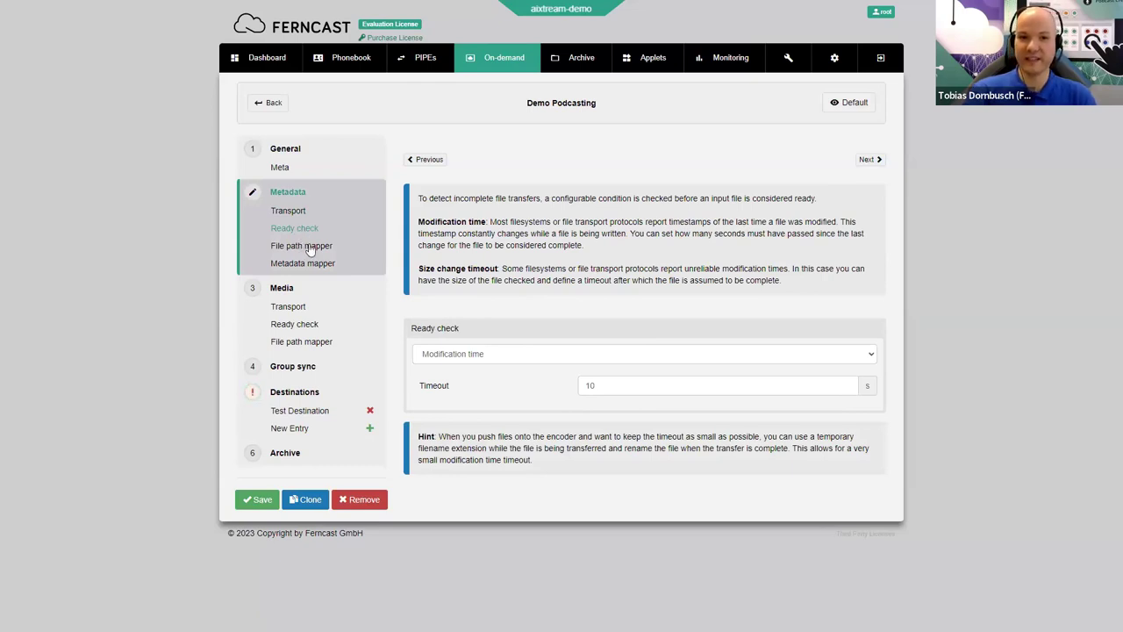
click(310, 247)
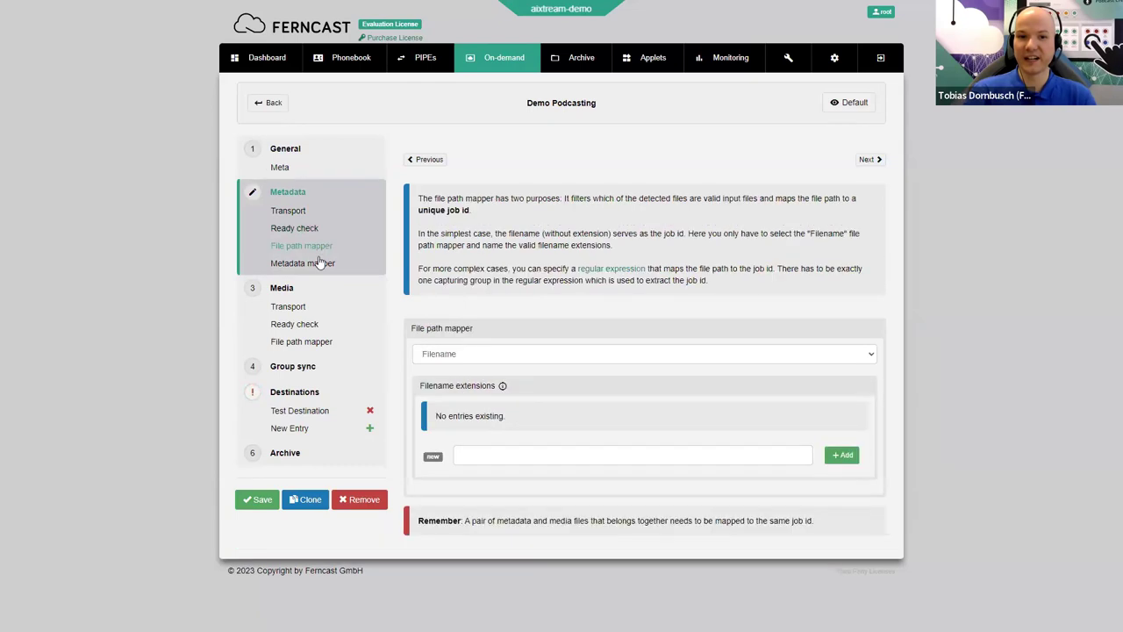
click(320, 263)
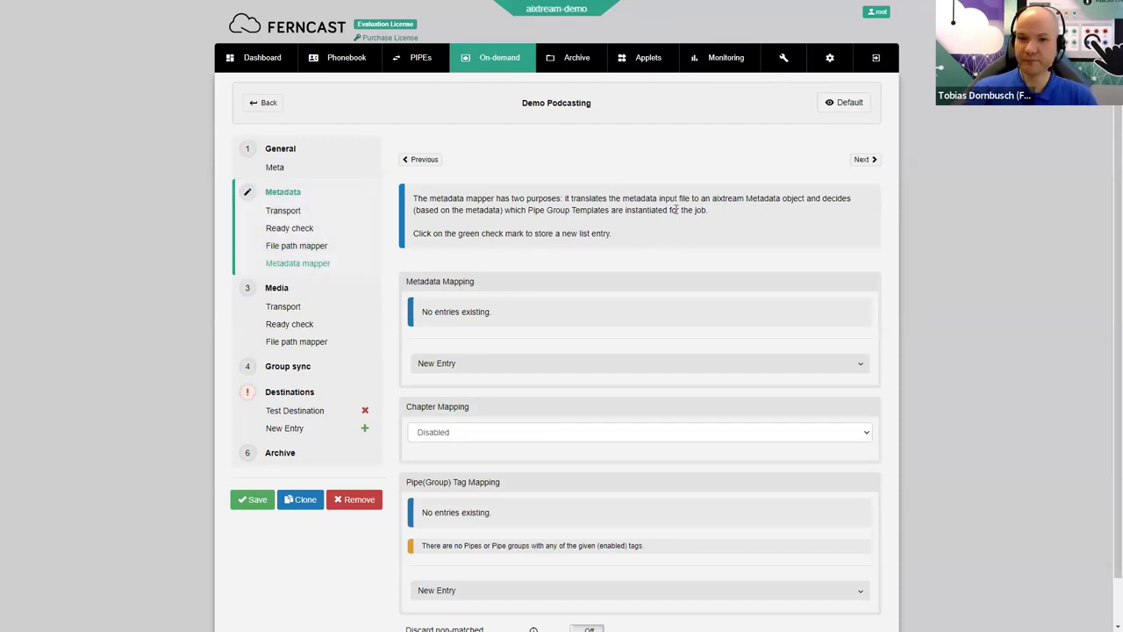
scroll(693, 248, down, 1)
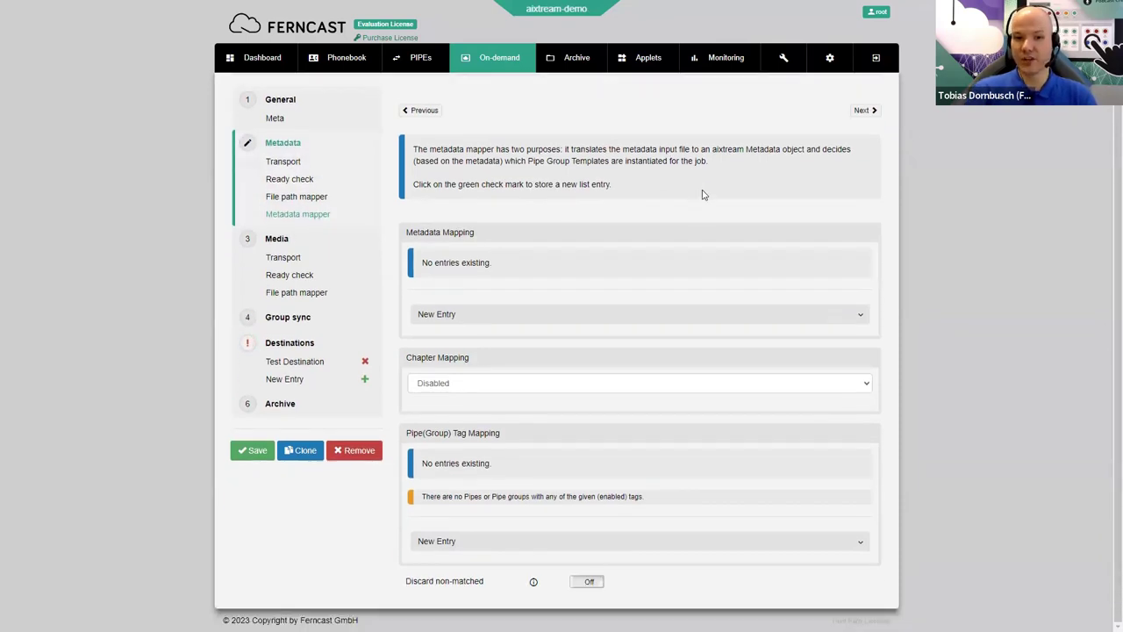
click(858, 541)
scroll(671, 268, down, 3)
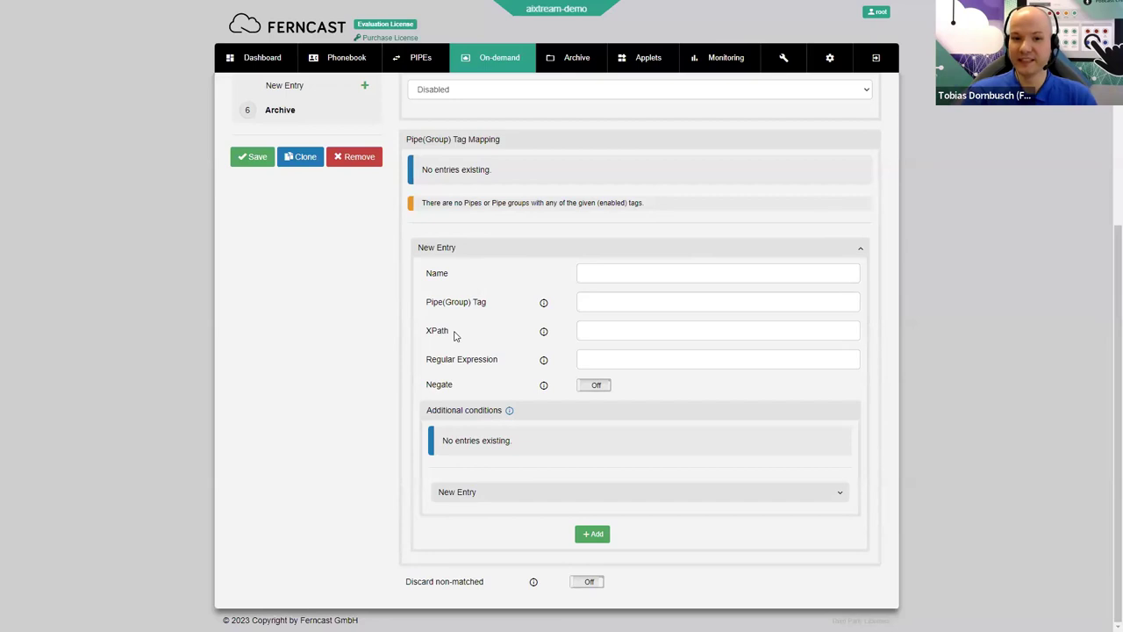
scroll(455, 336, up, 1)
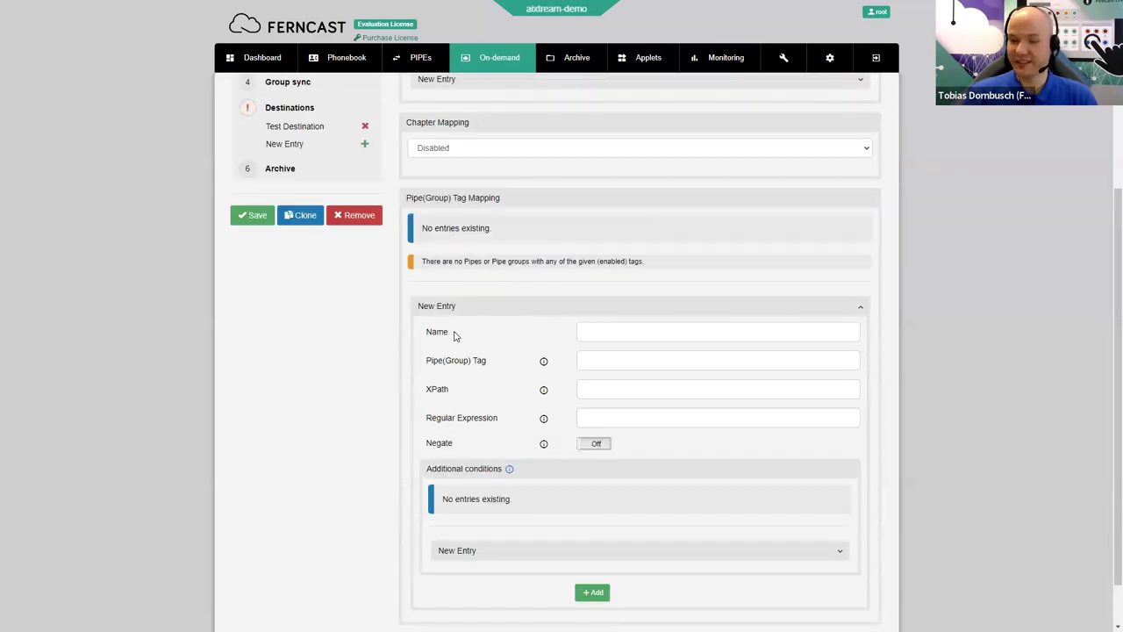
scroll(455, 335, up, 5)
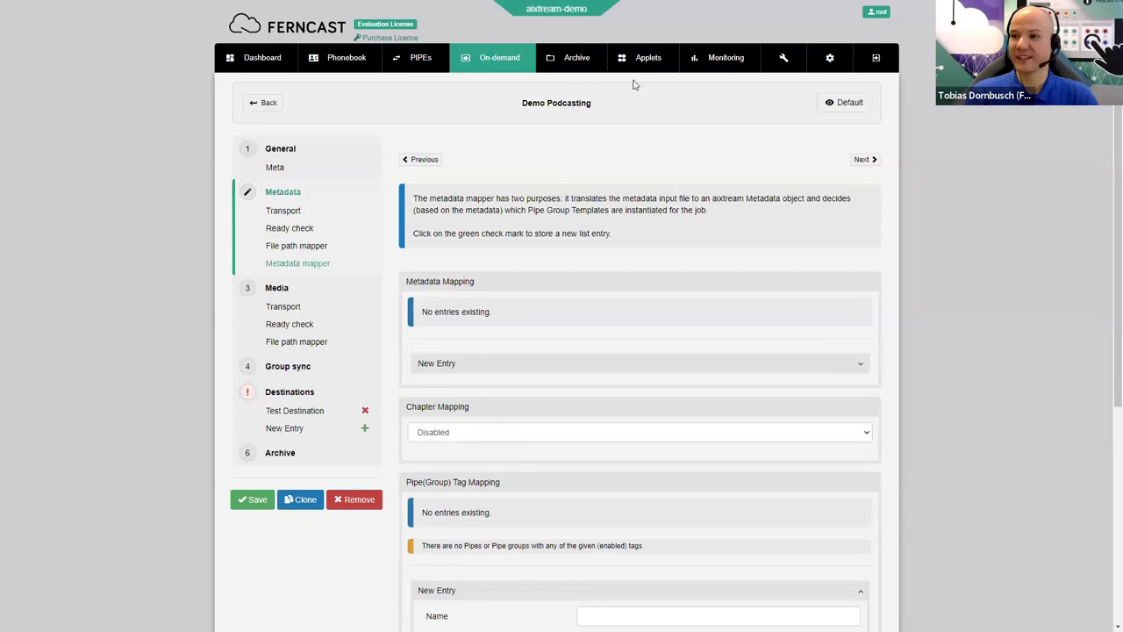
- Open System configuration and expand the Icecast server section (off, port 8000, 25 max clients)
click(828, 59)
scroll(336, 248, down, 2)
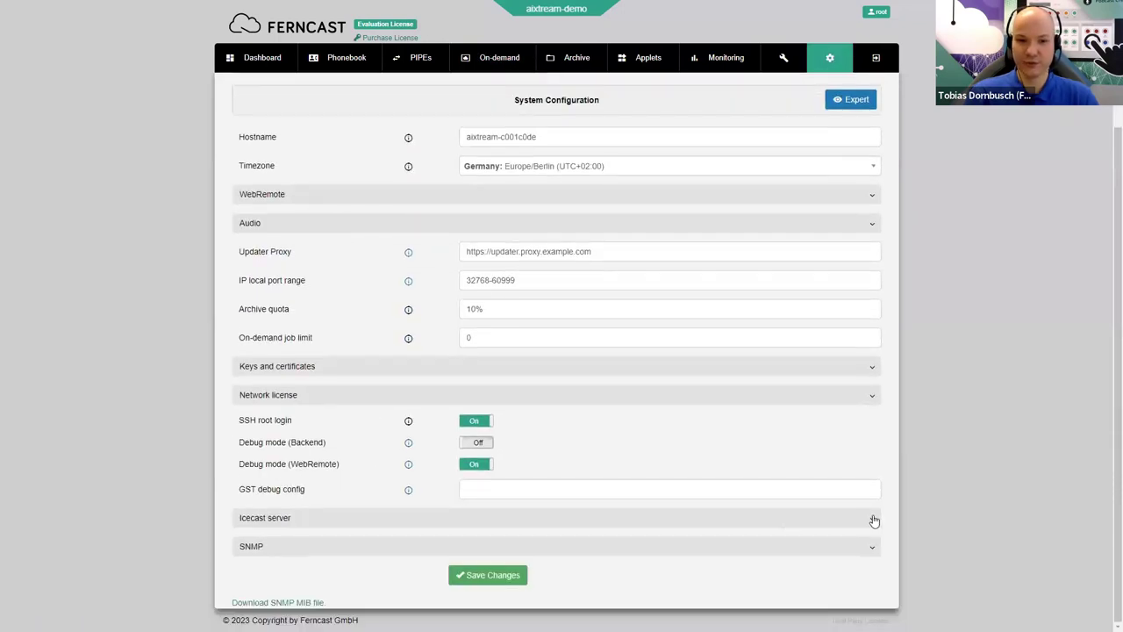
click(875, 521)
scroll(307, 394, down, 3)
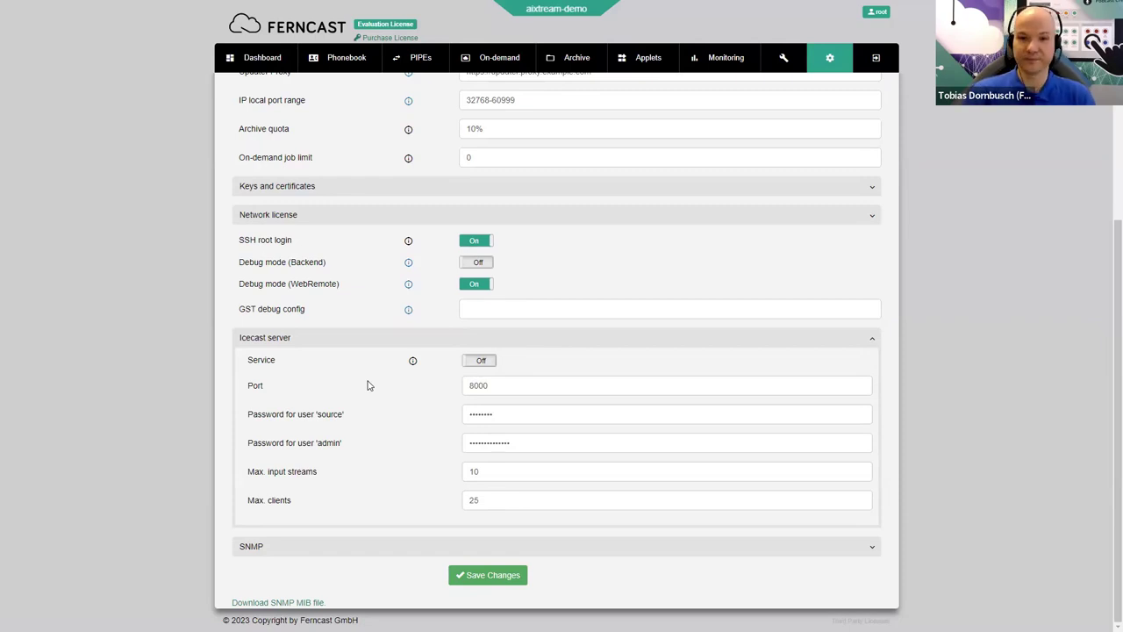
scroll(371, 366, up, 5)
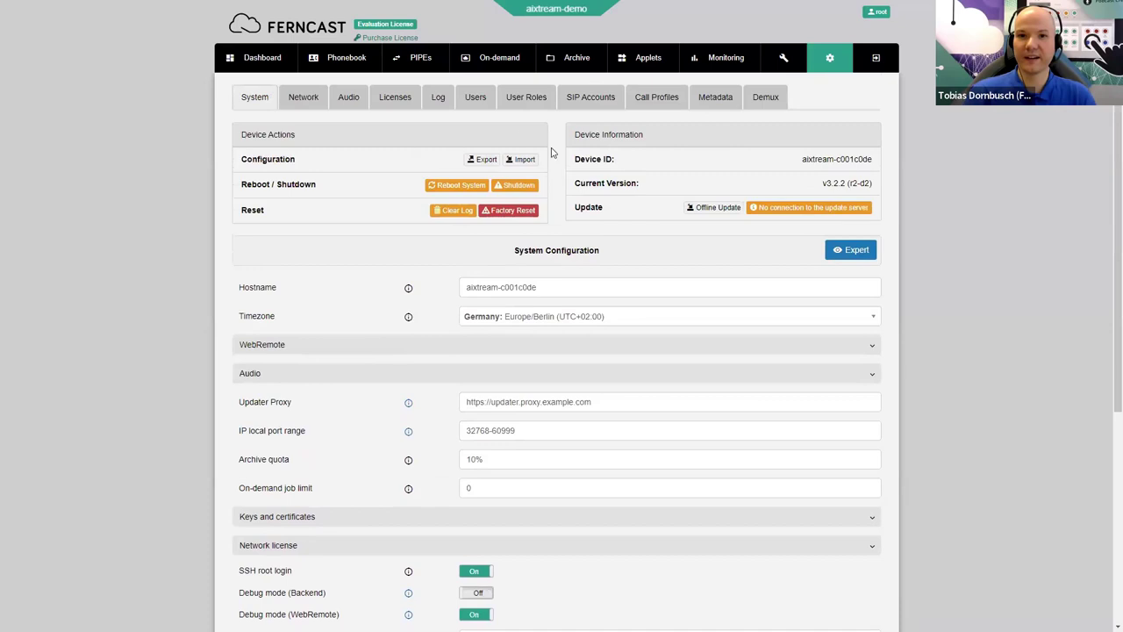
- Open the User Roles tab and scroll through the new-role permission objects
click(527, 102)
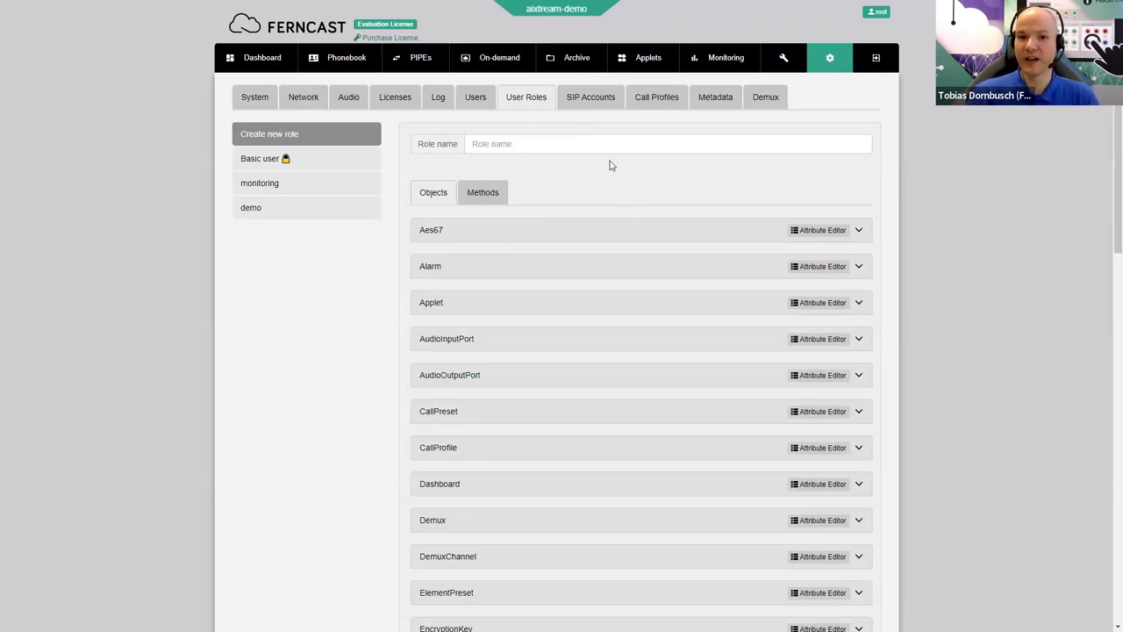
scroll(612, 165, down, 5)
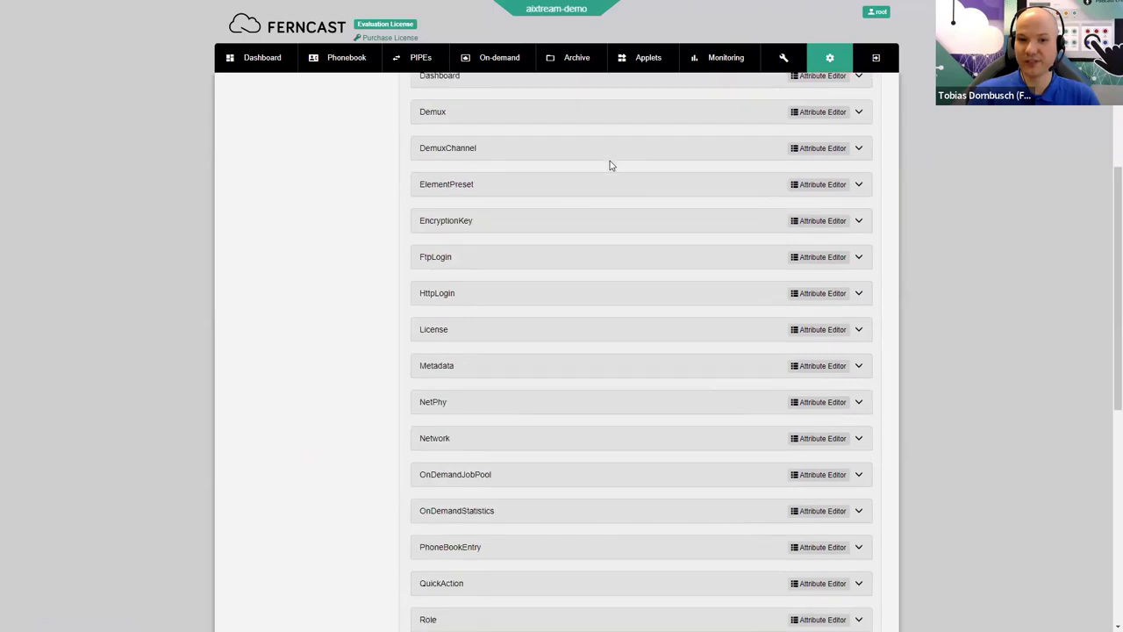
- Show the Metadata object's Create, Read, Update and Destroy permissions (all Deny) and Read's custom Lua script option
click(859, 306)
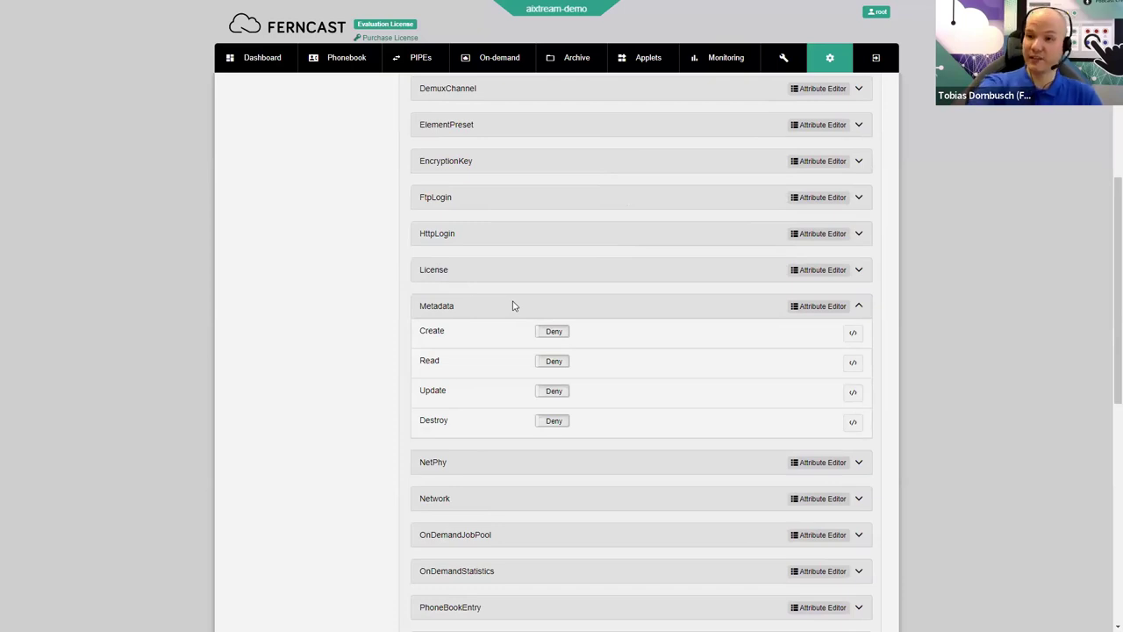
click(853, 361)
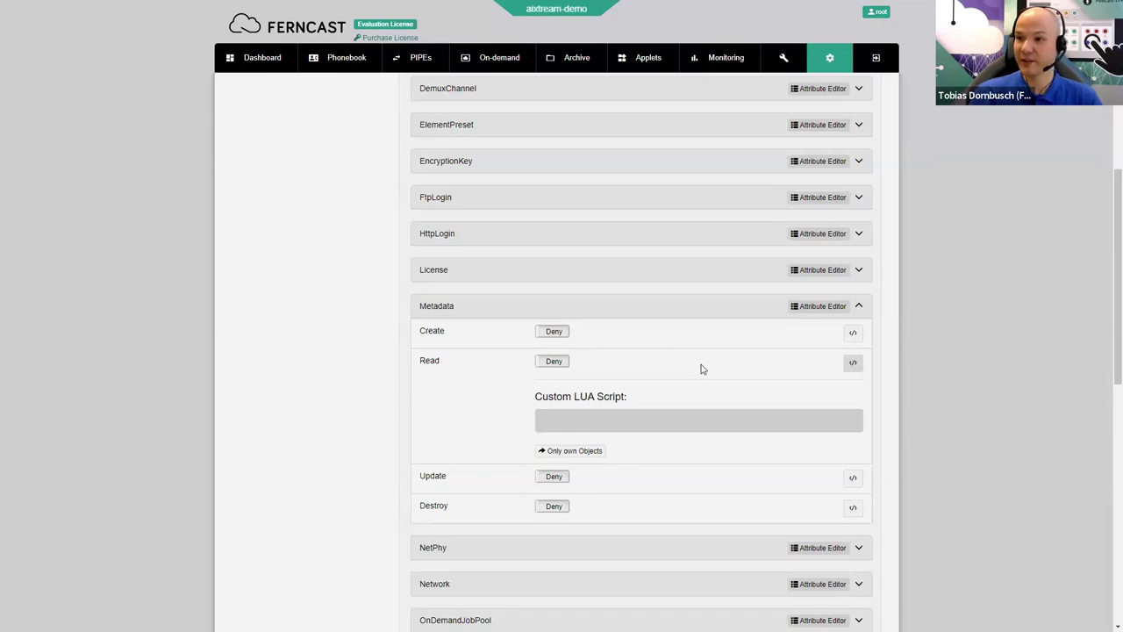
scroll(701, 369, up, 5)
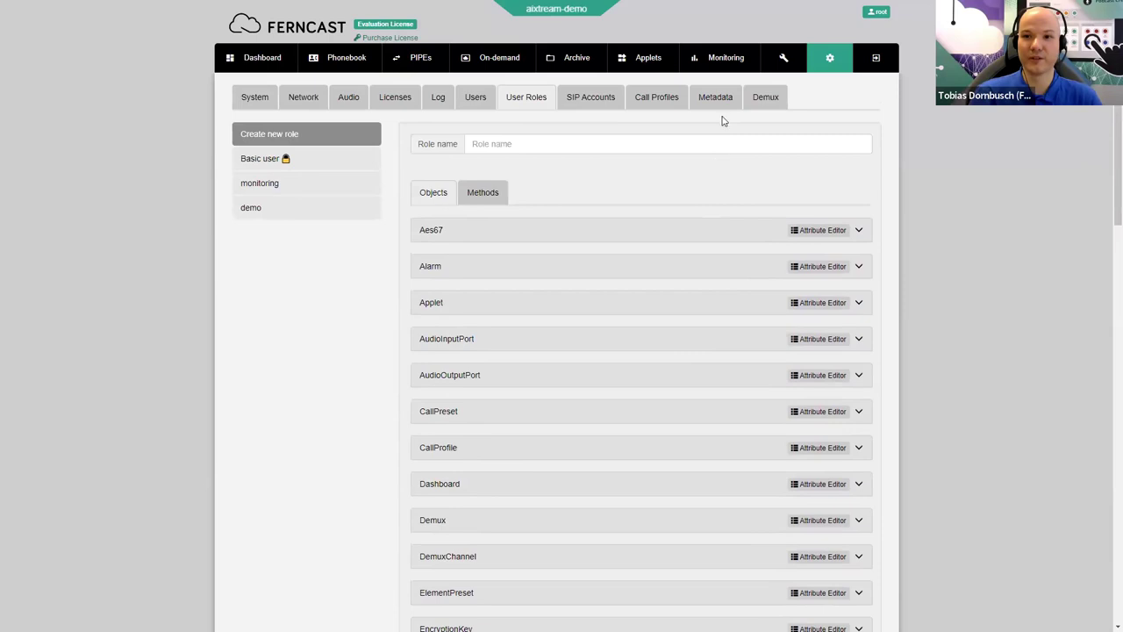
- Go to the Metadata settings page and expand the new metadata form's UECP input section
click(716, 104)
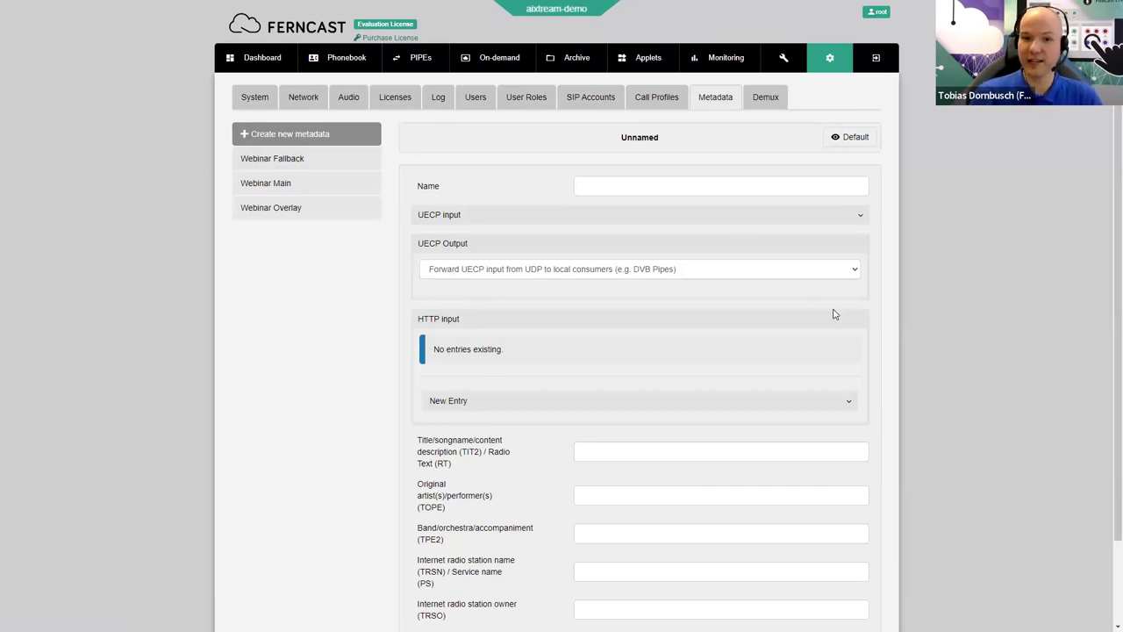
click(860, 216)
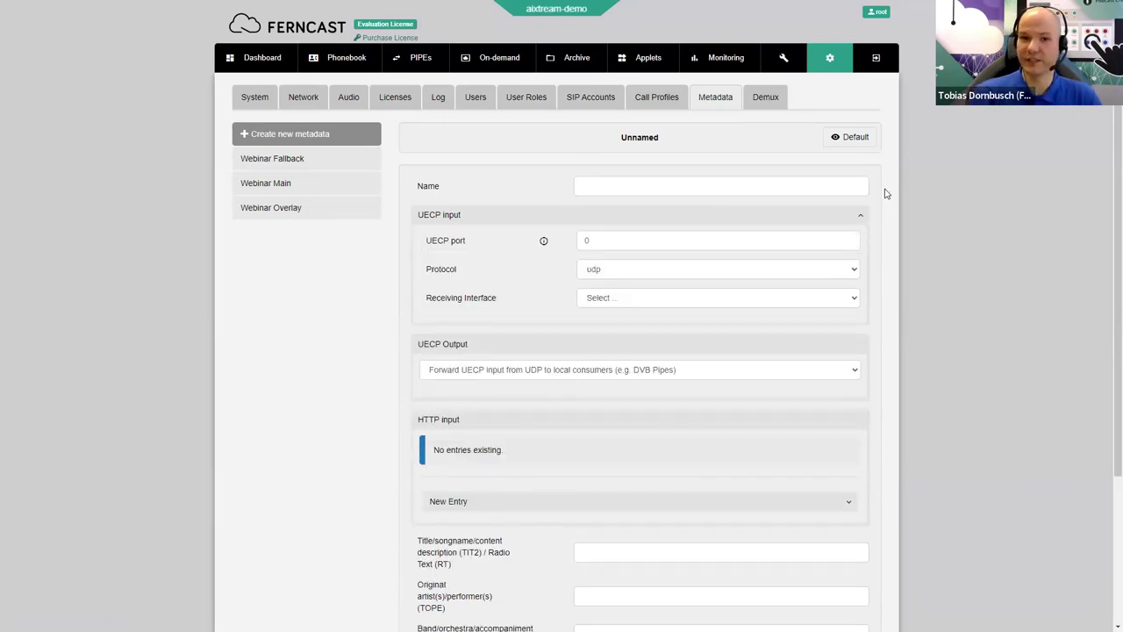